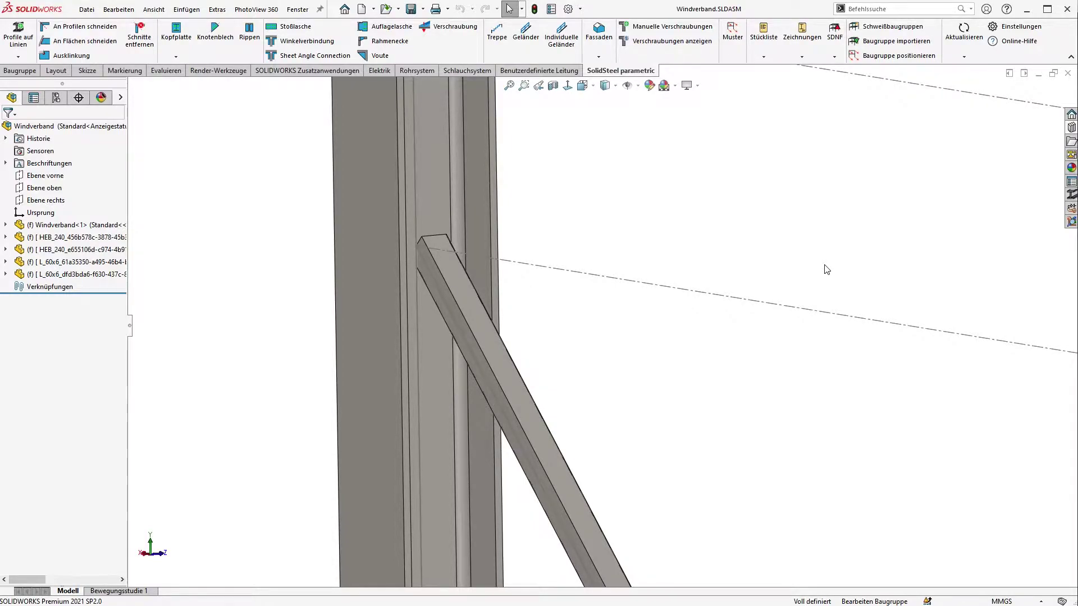
Open Wandverband from the STAHL2000 Launcher and enter 5 m Verbandsbreite, 5 m Traufhöhe and 10 kN horizontal load for the Kreuzverband.
key(f)
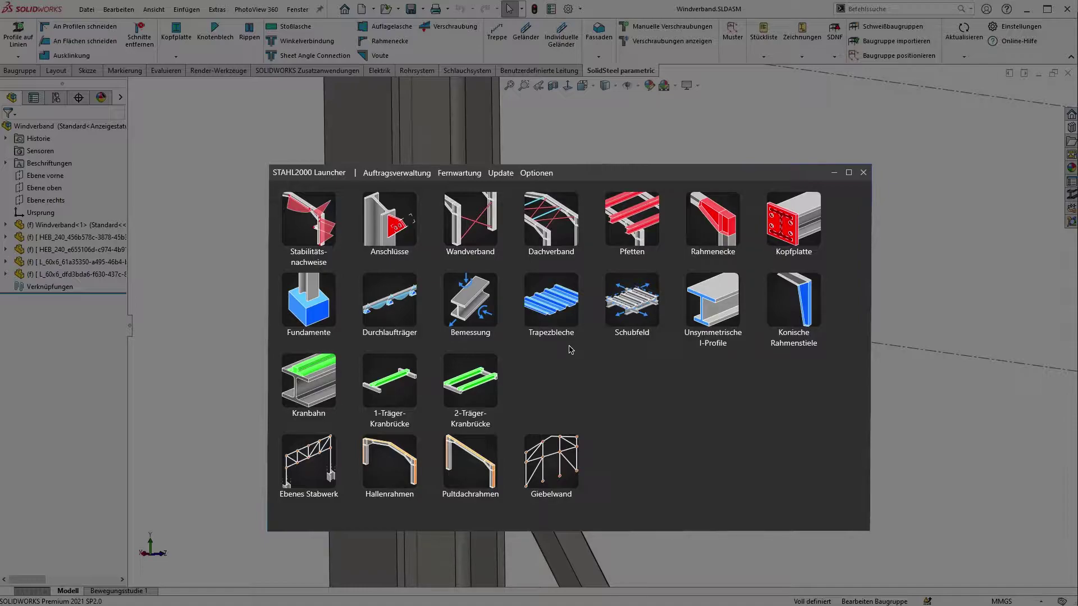
click(473, 217)
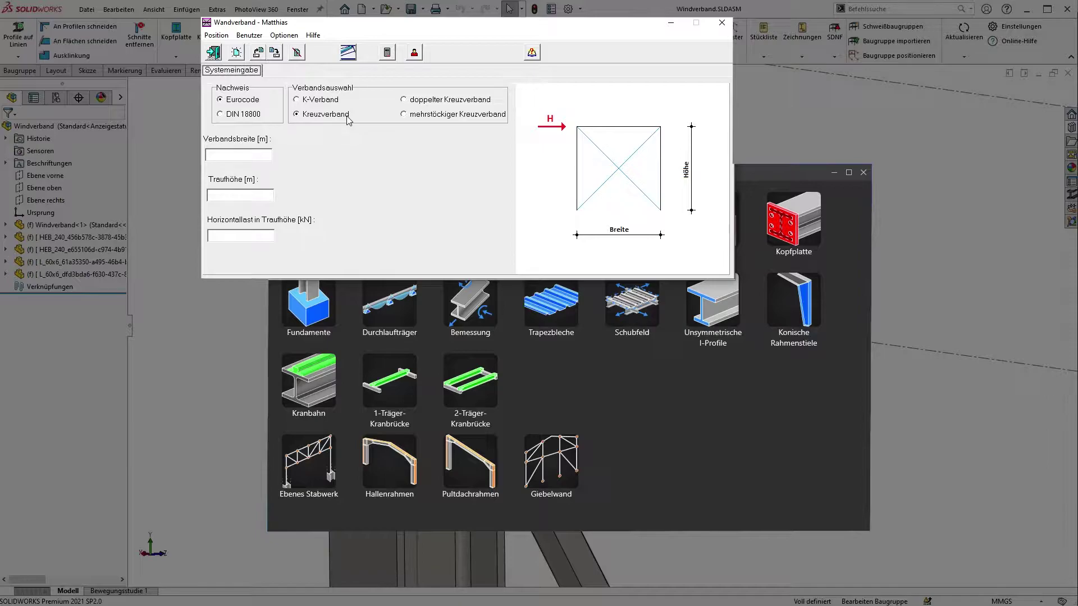
click(240, 155)
text(5)
click(250, 195)
text(5)
click(254, 233)
text(10)
Calculate the wall bracing, save it under position 4 in Standardauftrag, and proceed to the member design.
click(387, 53)
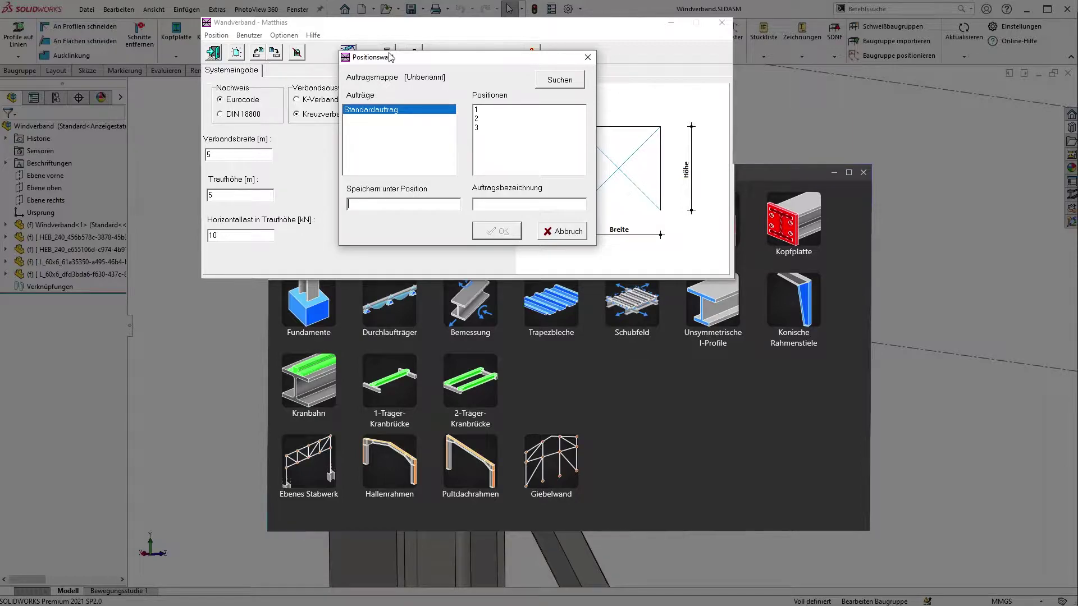
click(418, 205)
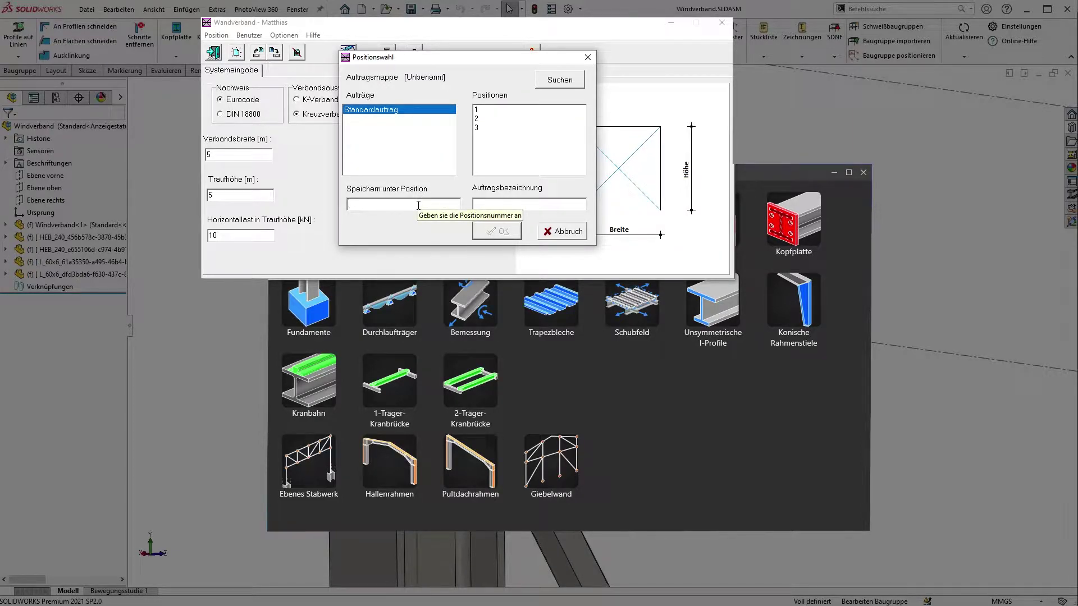
text(4)
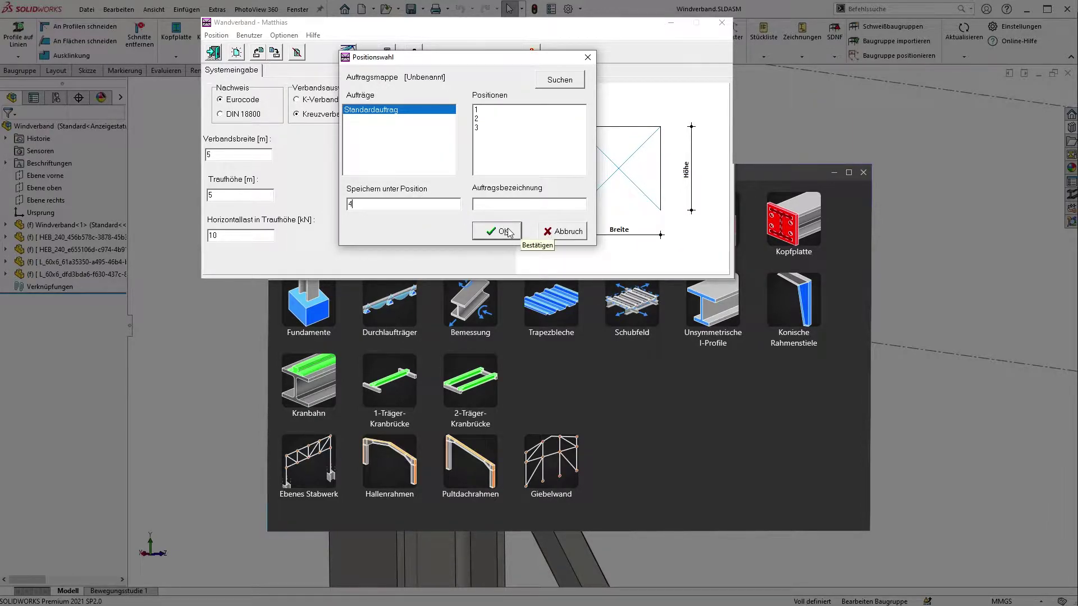
click(503, 231)
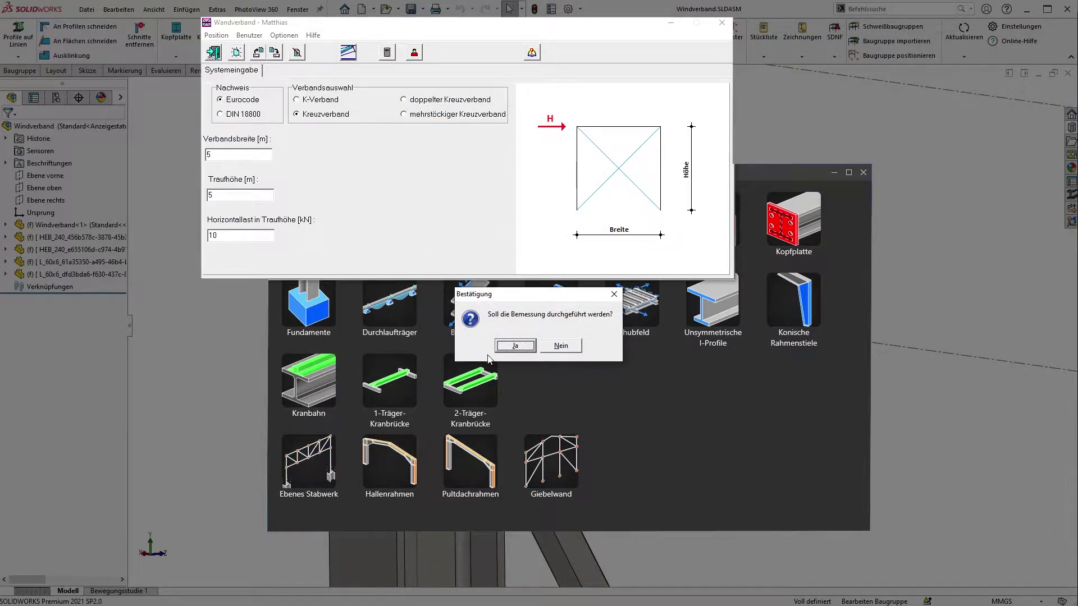
click(517, 346)
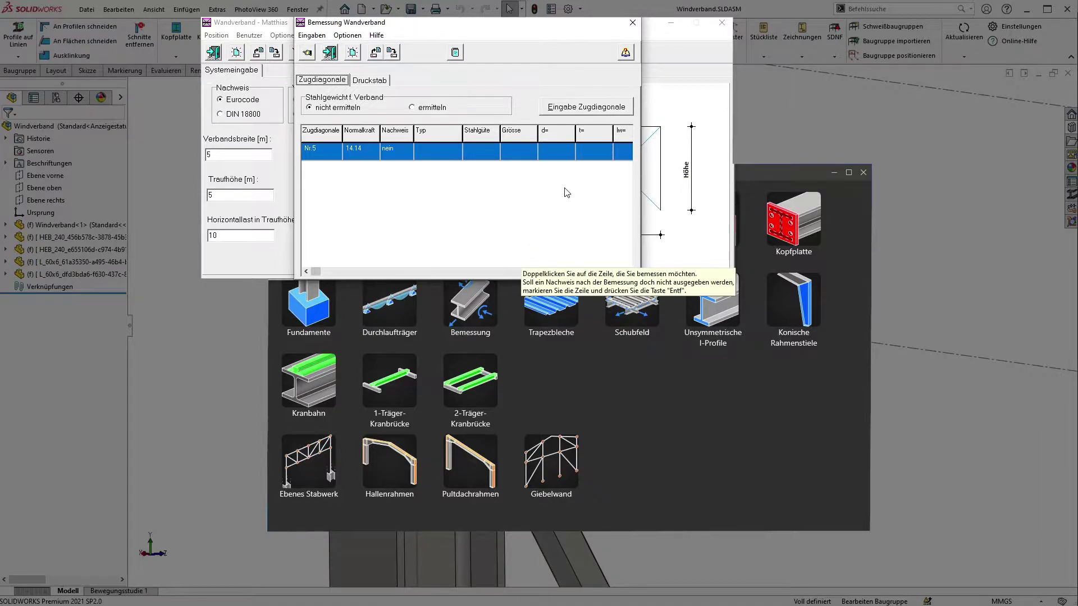
Assign a 60x60x6 Winkelprofil cross-section to tension diagonal Nr.5.
click(584, 108)
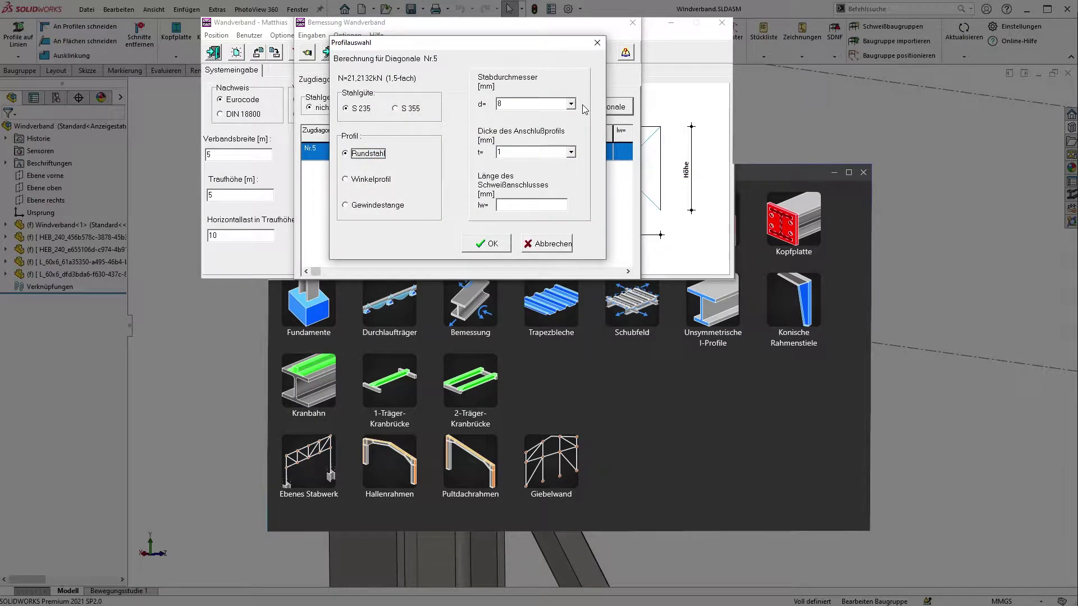
click(361, 180)
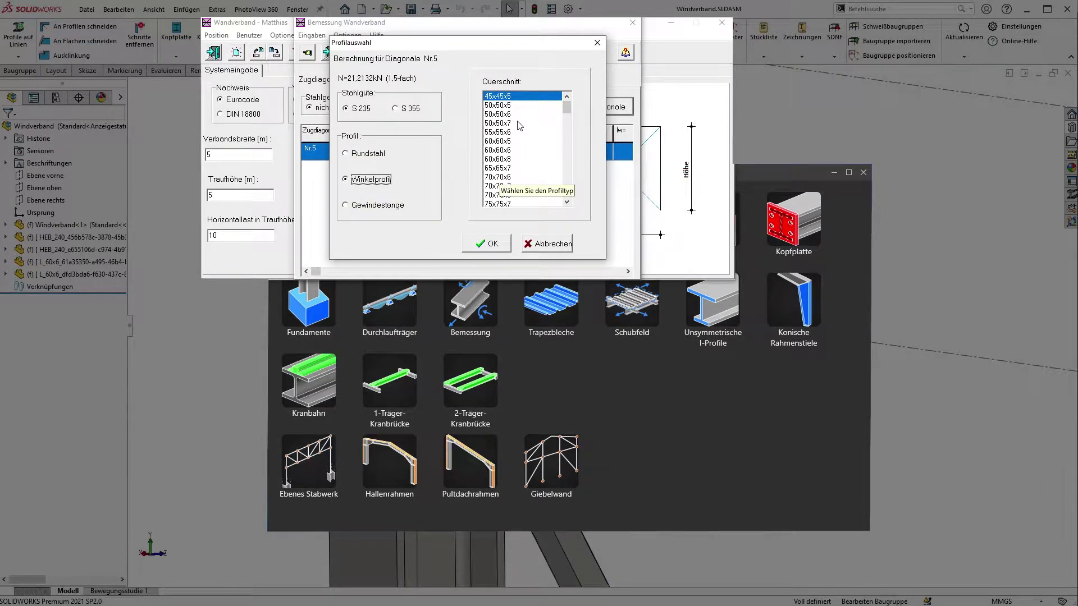
click(506, 150)
click(496, 243)
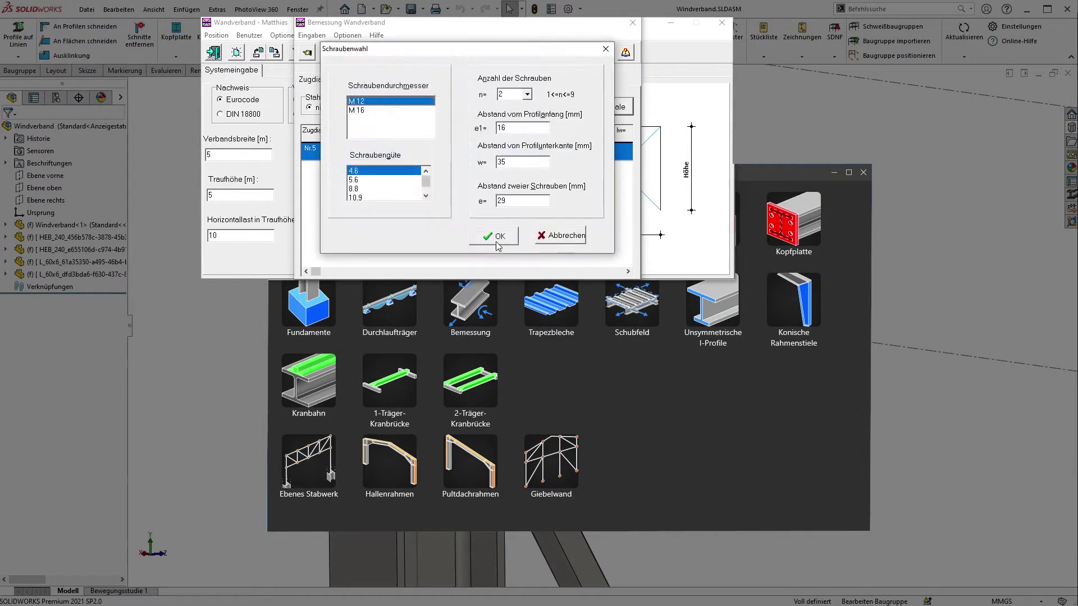
Design the diagonal's bolted connection with M16 bolts, 30 mm distance from the profile start and 30 mm from the profile's lower edge.
click(362, 111)
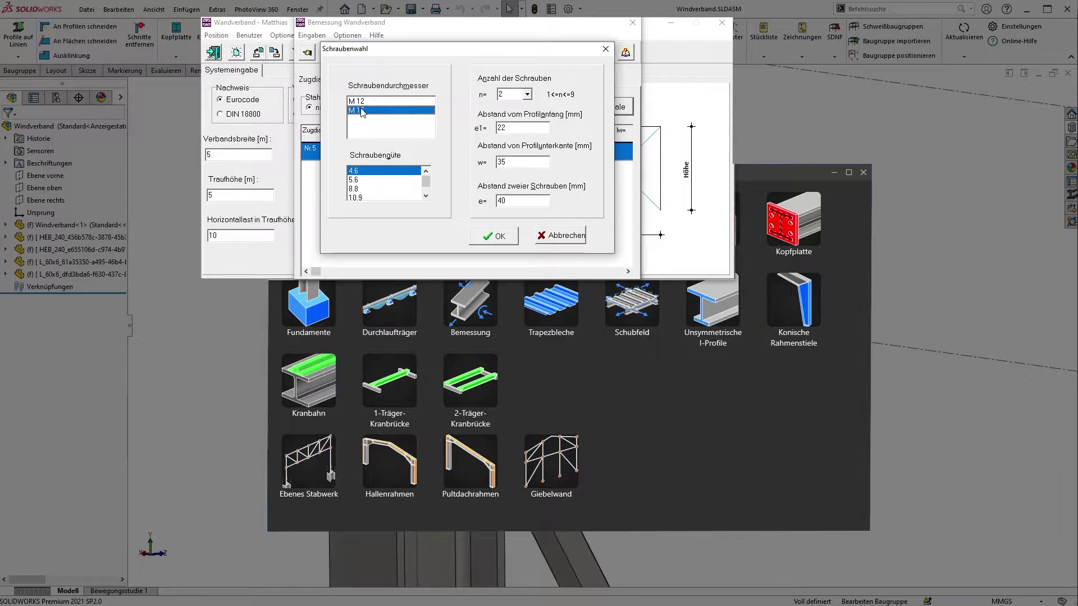
double_click(515, 128)
text(30)
double_click(522, 162)
text(30)
click(495, 238)
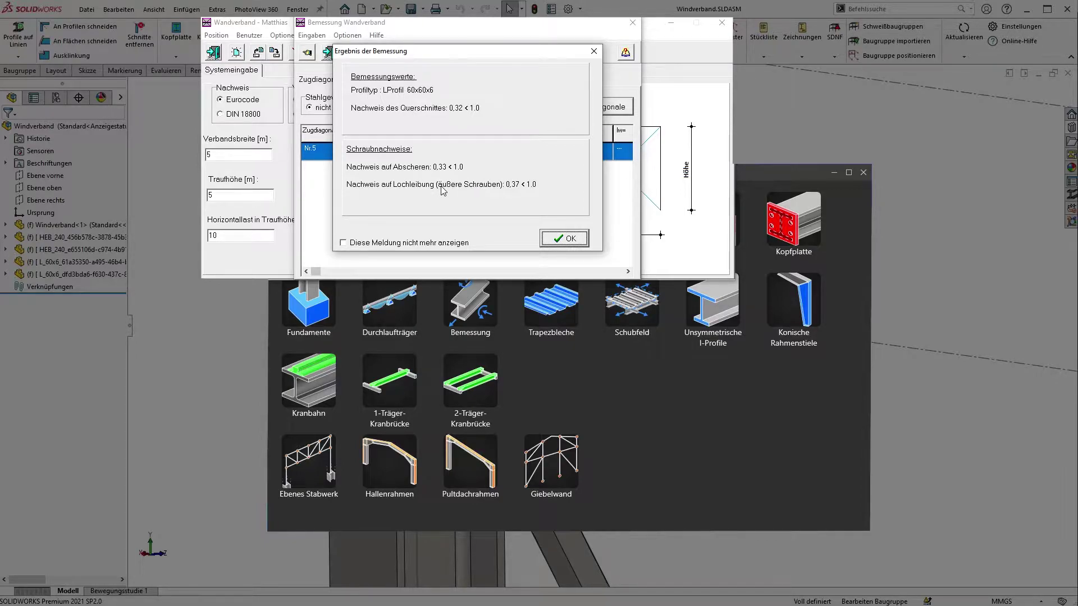
click(565, 239)
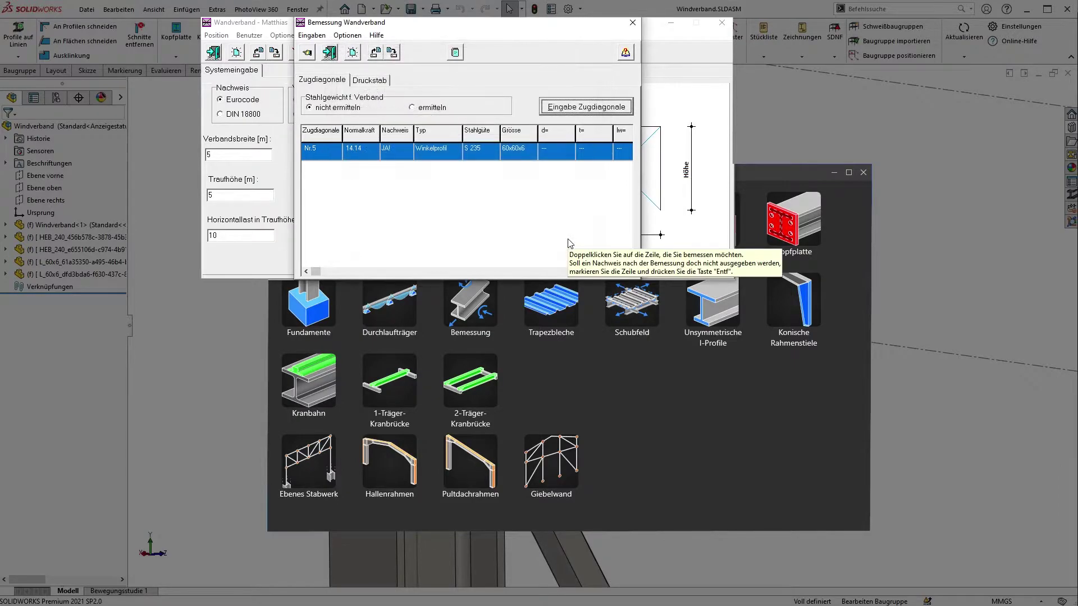
Examine both pages of the calculation output for member forces, the diagonal's cross-section check and the bolt checks.
click(455, 53)
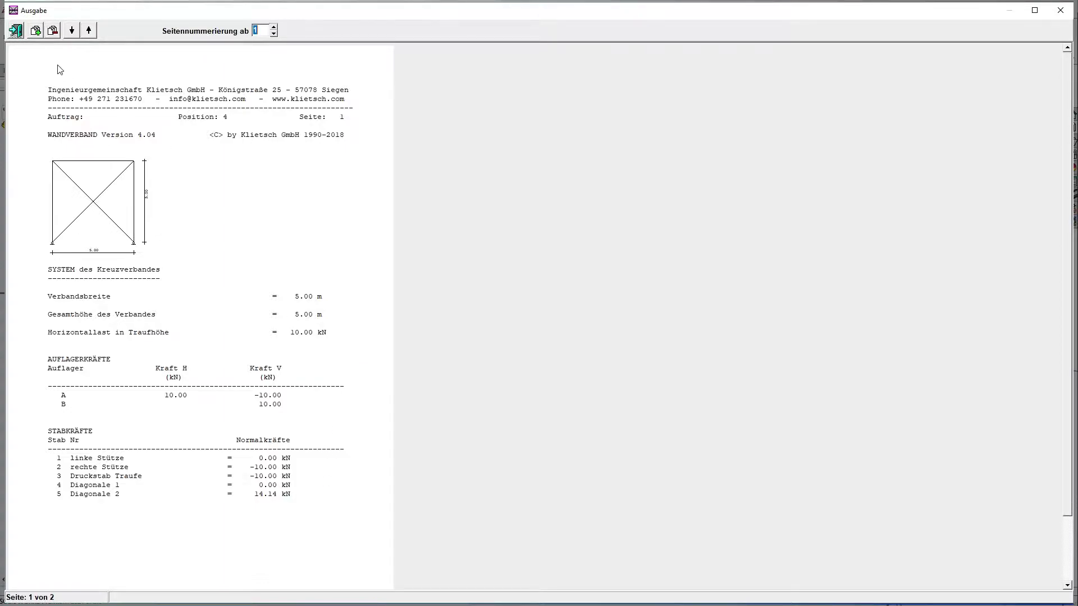
click(35, 30)
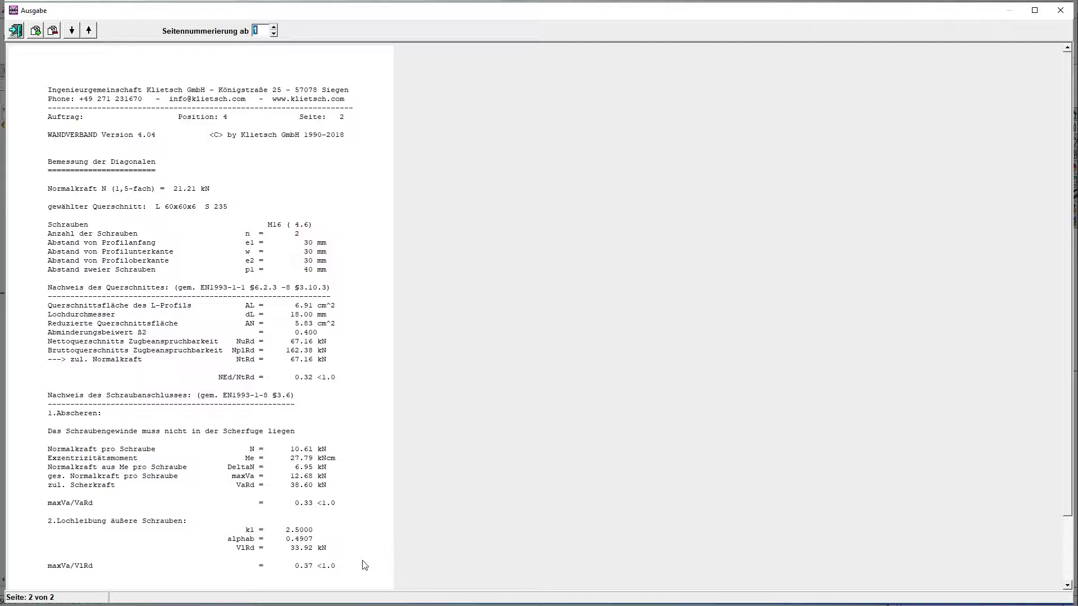
click(16, 30)
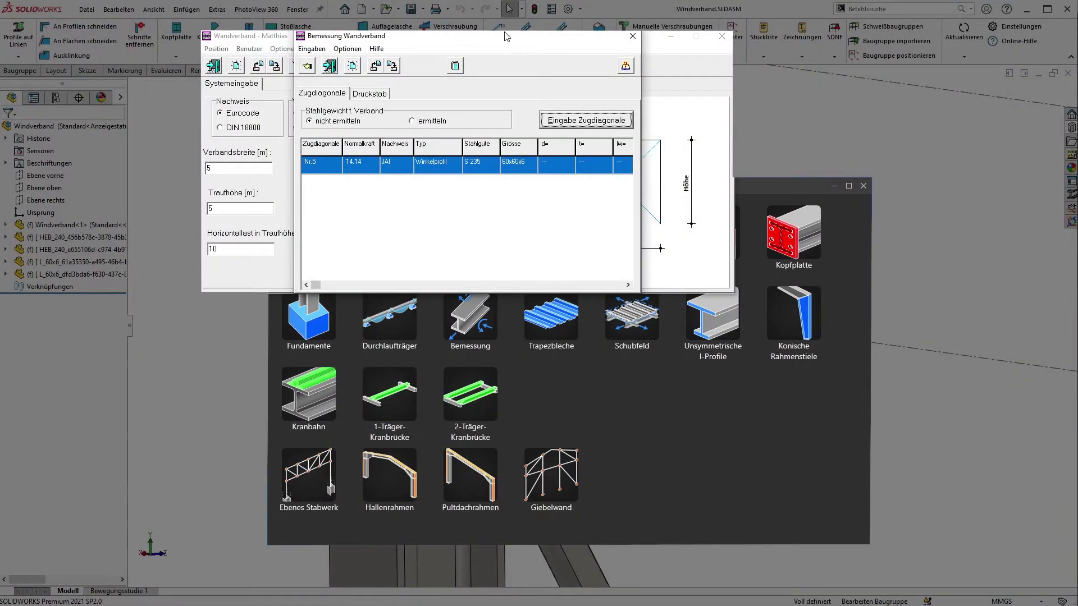
Exit the Wandverband calculation and return to the SOLIDWORKS assembly.
click(631, 38)
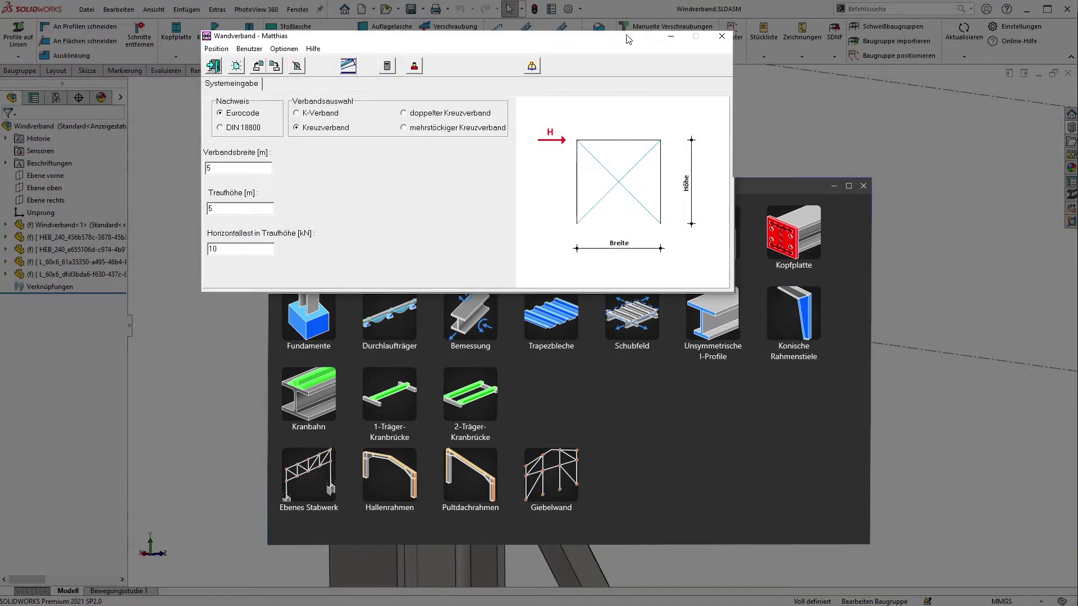
click(725, 35)
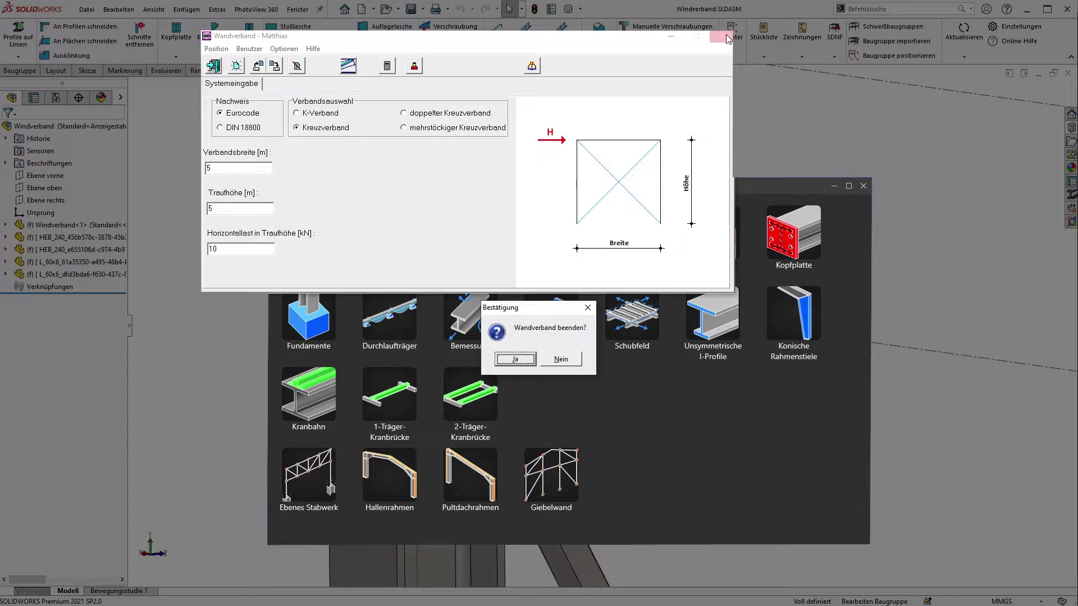
click(515, 359)
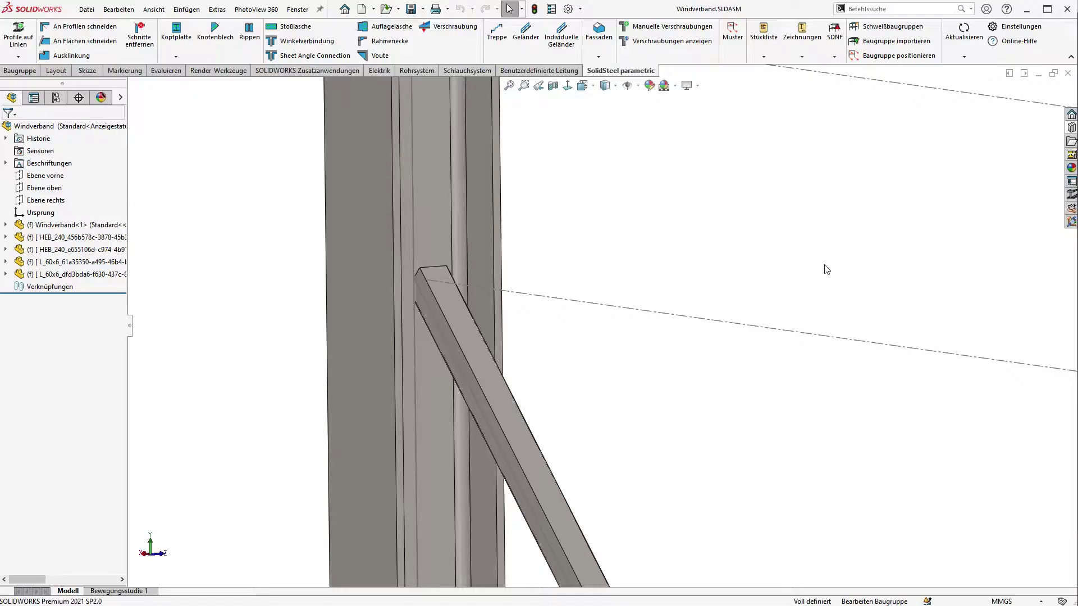
Start a Typ I Knotenblech between the L 60x6 diagonal's side face at its upper end and the HEB 240 column's web.
click(216, 31)
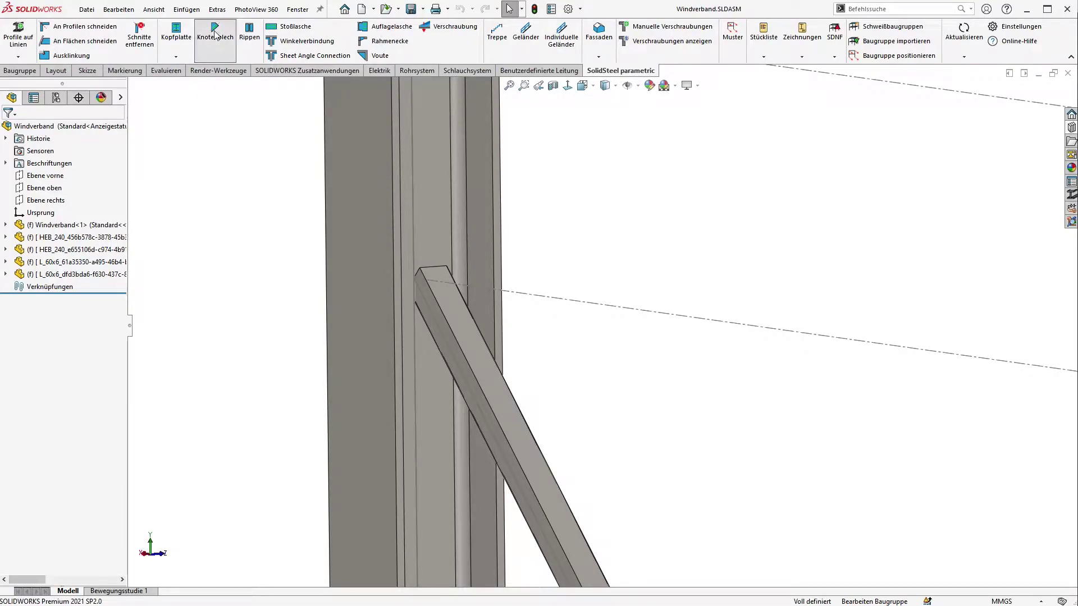
click(456, 353)
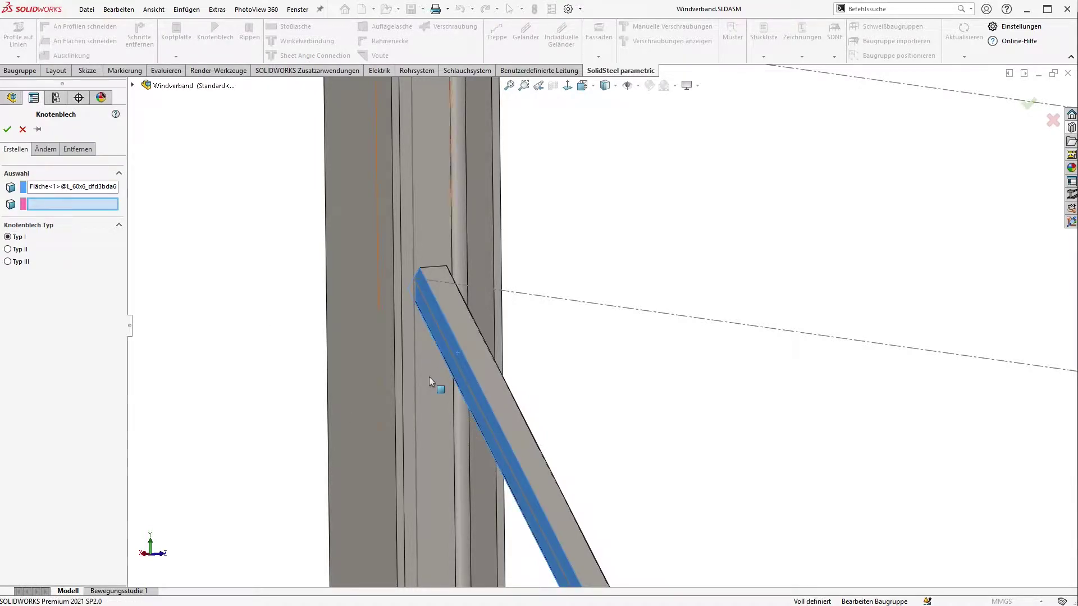
click(429, 377)
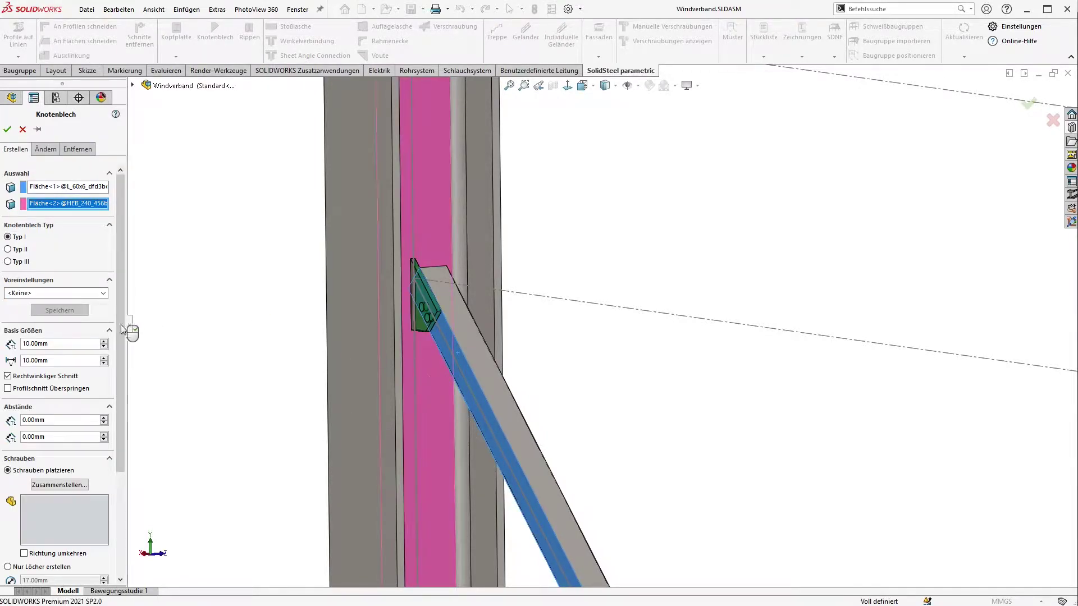
Set the gusset plate's hole pattern to 40 mm hole spacing and raise both 15 mm edge distances to 30 mm.
drag(121, 278, 120, 384)
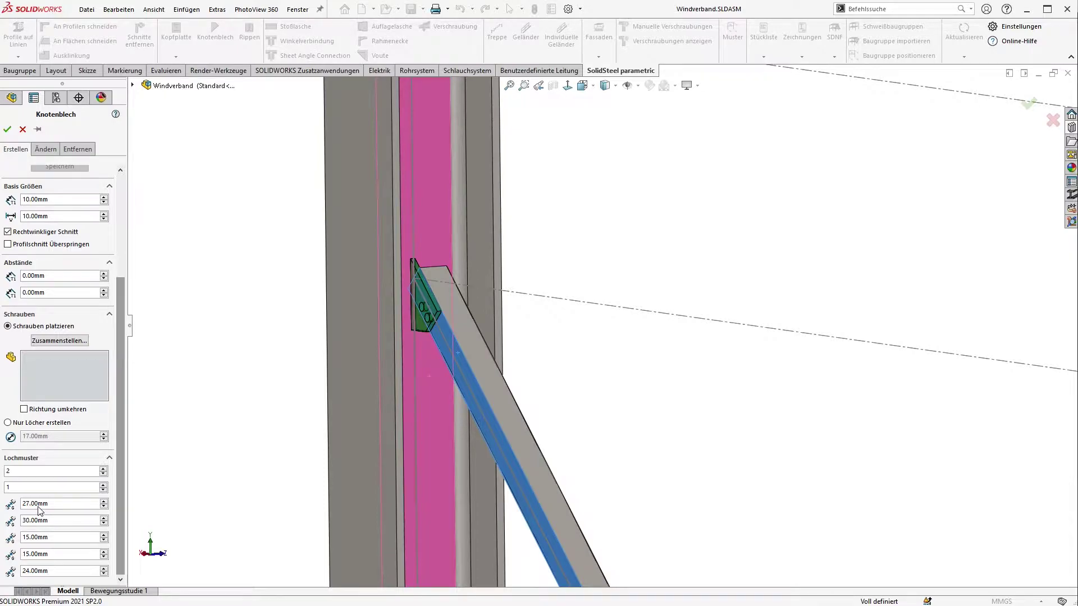
double_click(56, 504)
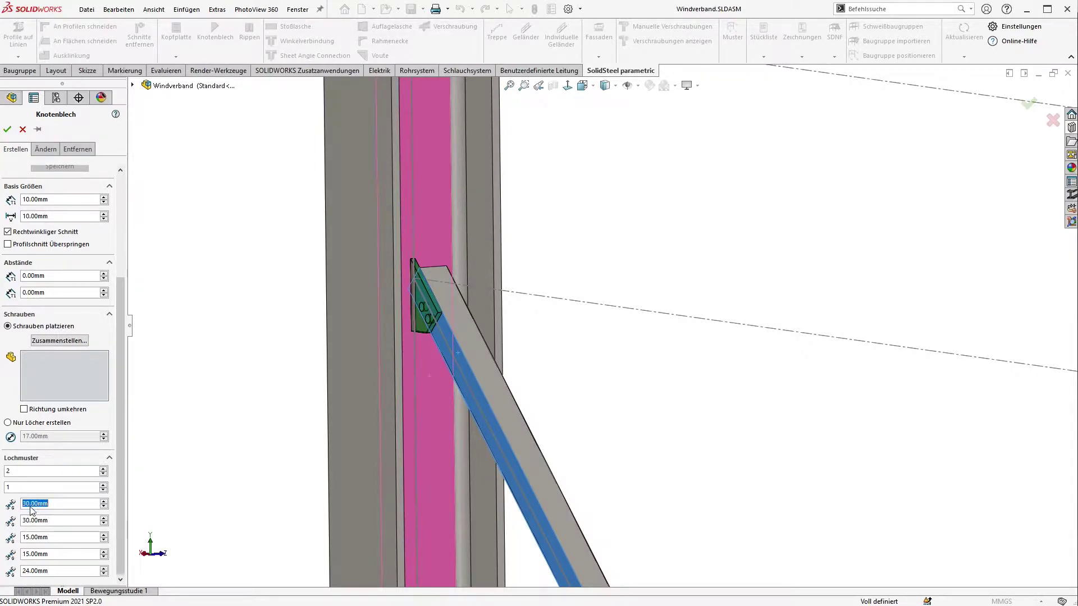
text(40)
key(Return)
double_click(31, 538)
text(30)
key(Return)
double_click(39, 554)
text(30)
key(Return)
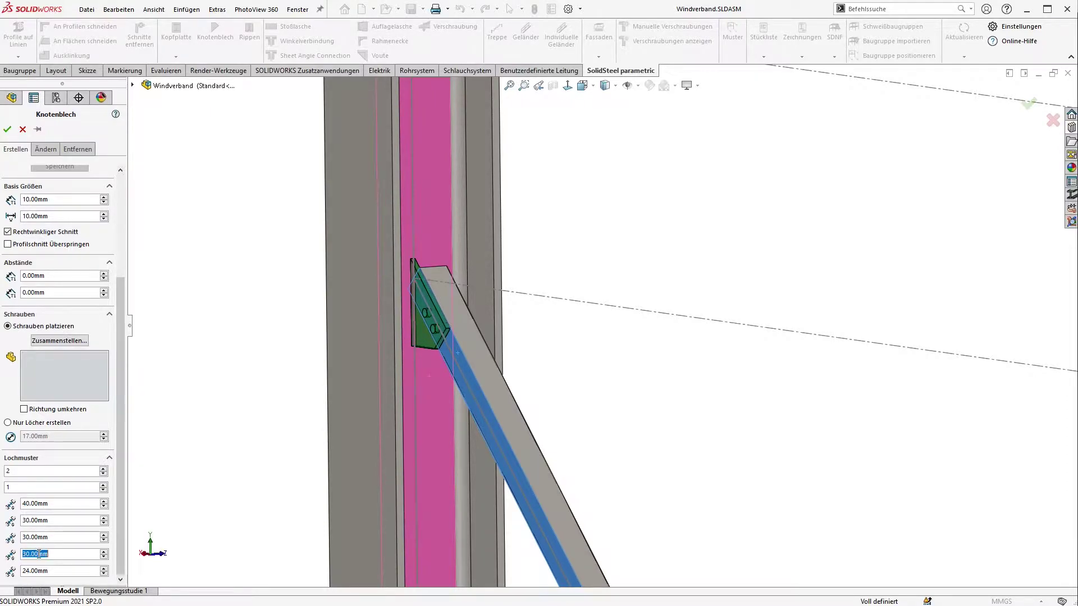
Assemble the gusset's bolt set from a Sechskant EN 14399-4 bolt with 16 mm diameter, completed as a Standardgarnitur.
scroll(730, 369, down, 3)
middle_drag(729, 369, 313, 531)
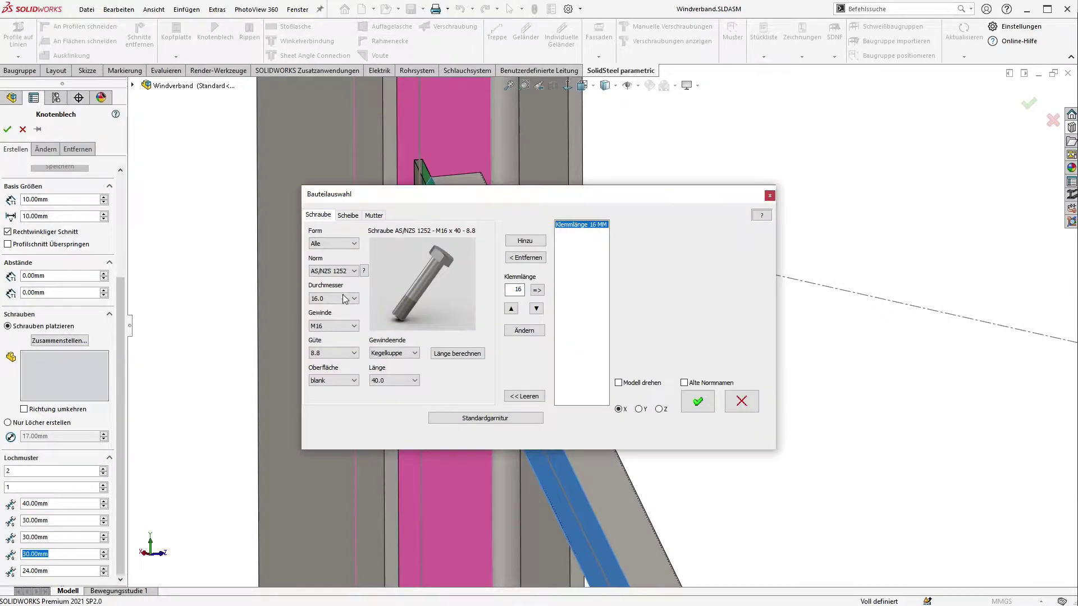
click(341, 244)
click(328, 261)
click(329, 272)
click(328, 303)
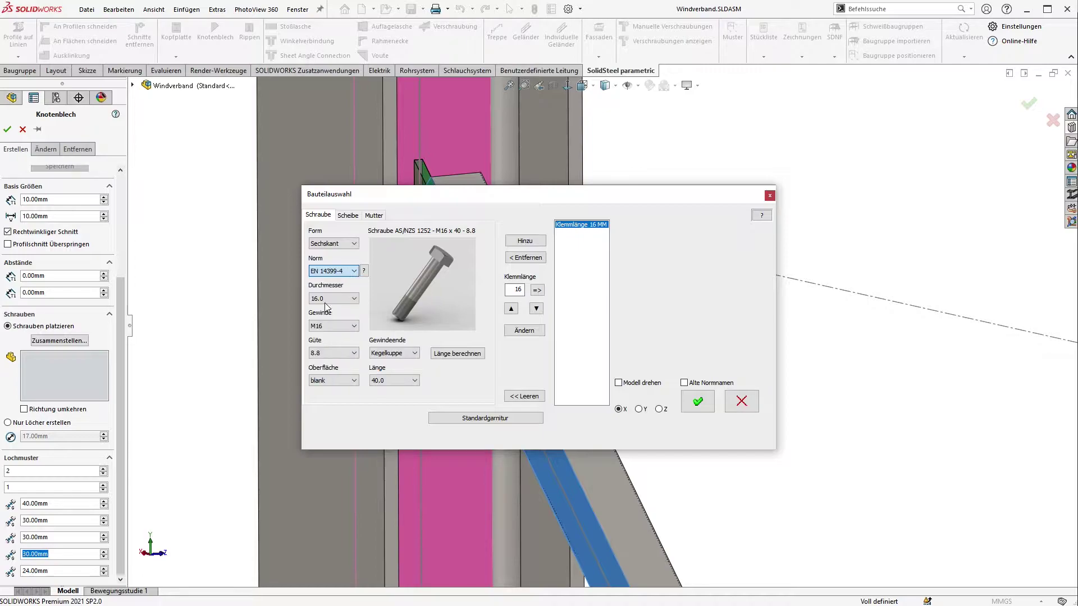
click(335, 299)
click(324, 317)
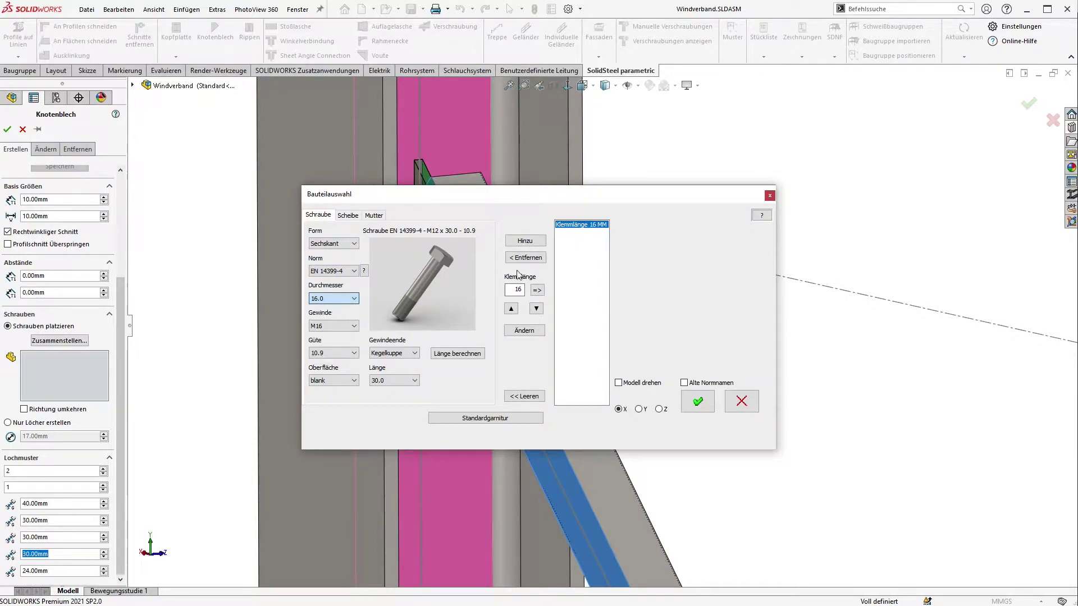
click(525, 240)
click(494, 419)
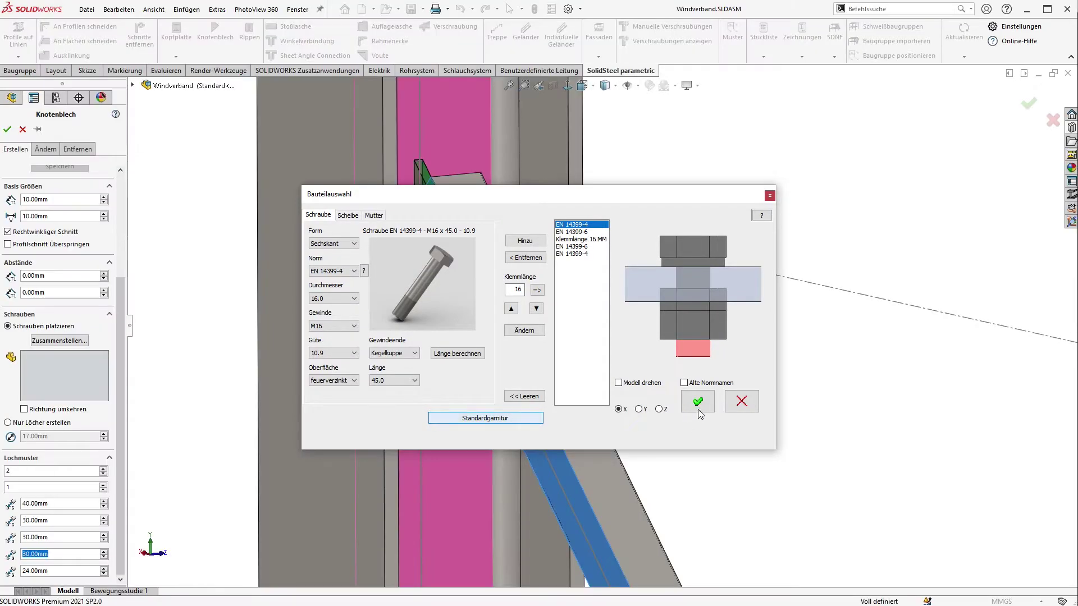
click(697, 402)
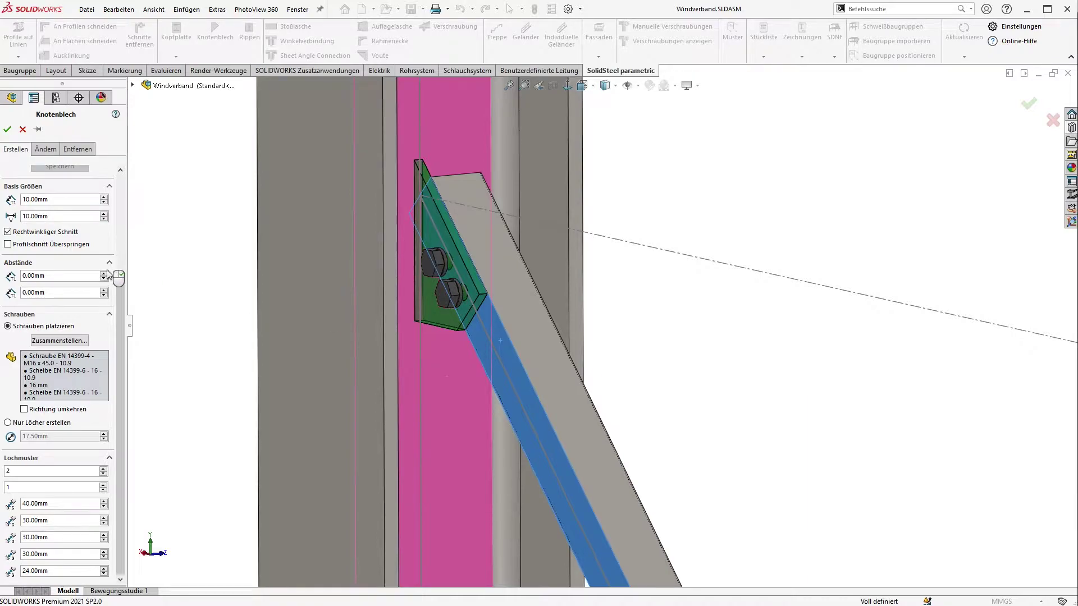
Save the gusset settings as preset DemoWindverband and create the plate, keeping the Knotenblech command active.
scroll(84, 314, up, 3)
click(34, 292)
text(DemoWindverband)
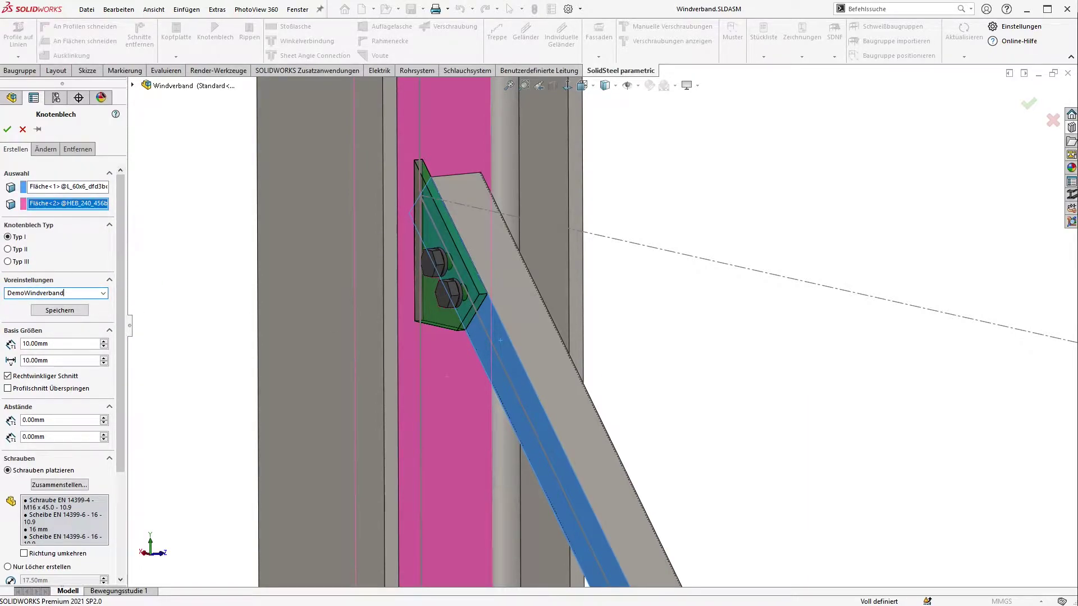
click(60, 310)
click(38, 129)
click(7, 129)
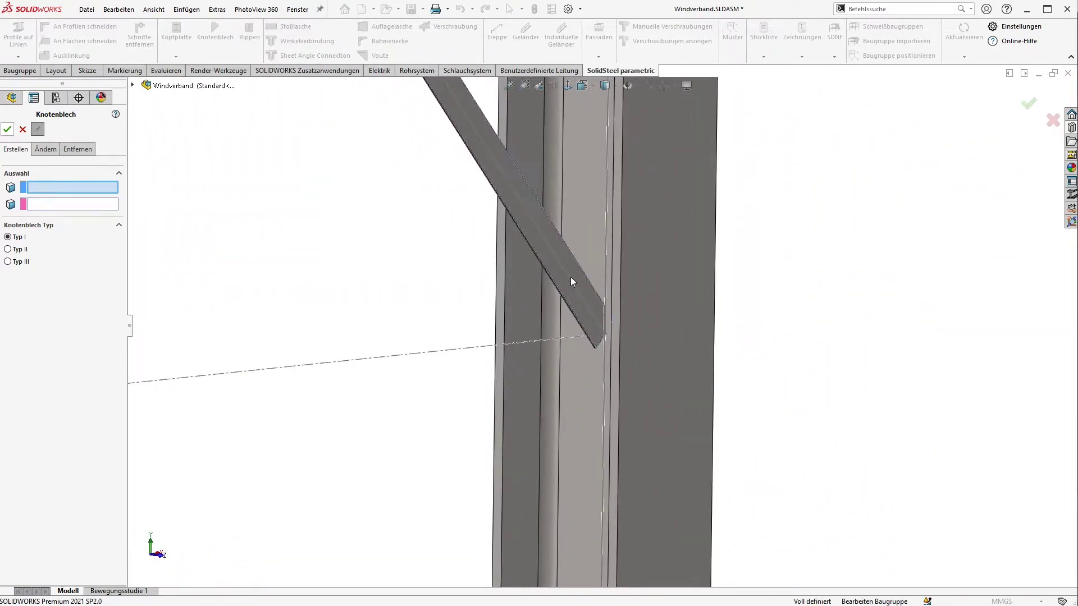
Create a second gusset plate between the other L 60x6 diagonal's lower end and the column web, using the DemoWindverband preset.
click(570, 277)
click(584, 231)
click(104, 293)
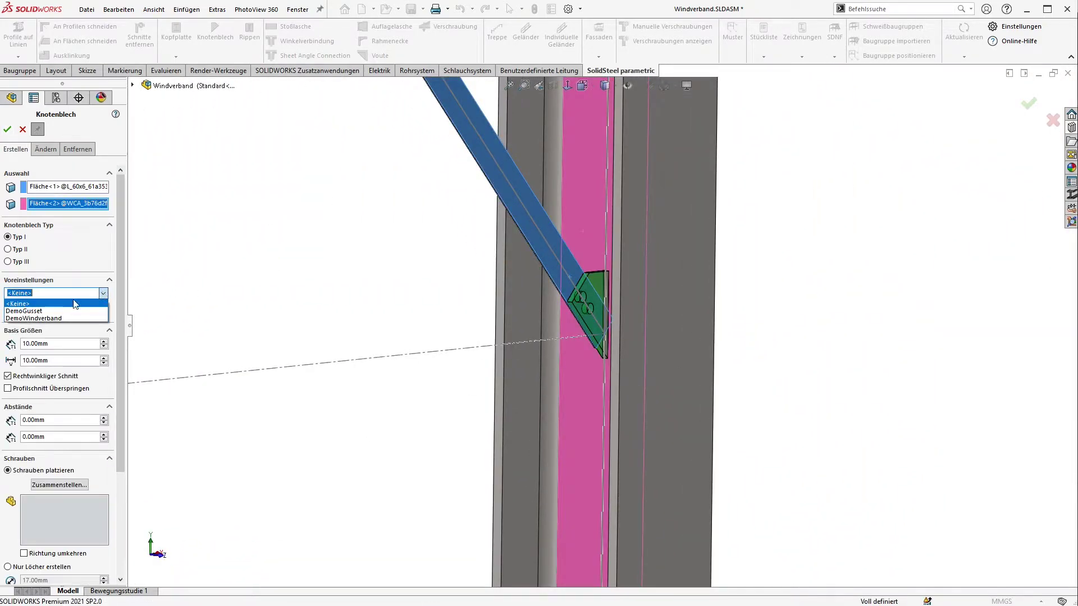
click(17, 319)
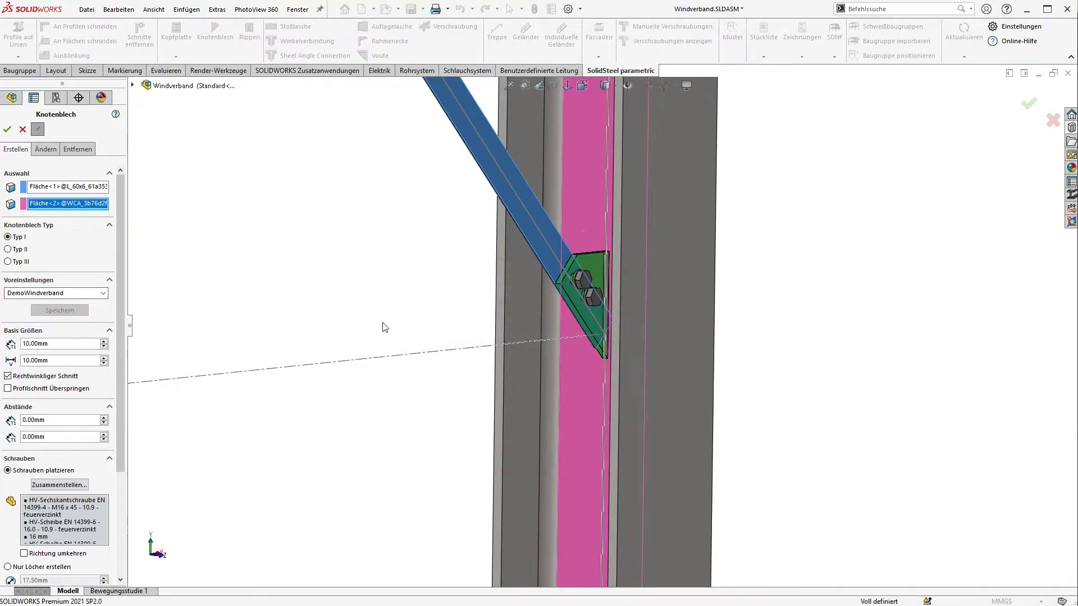
click(7, 130)
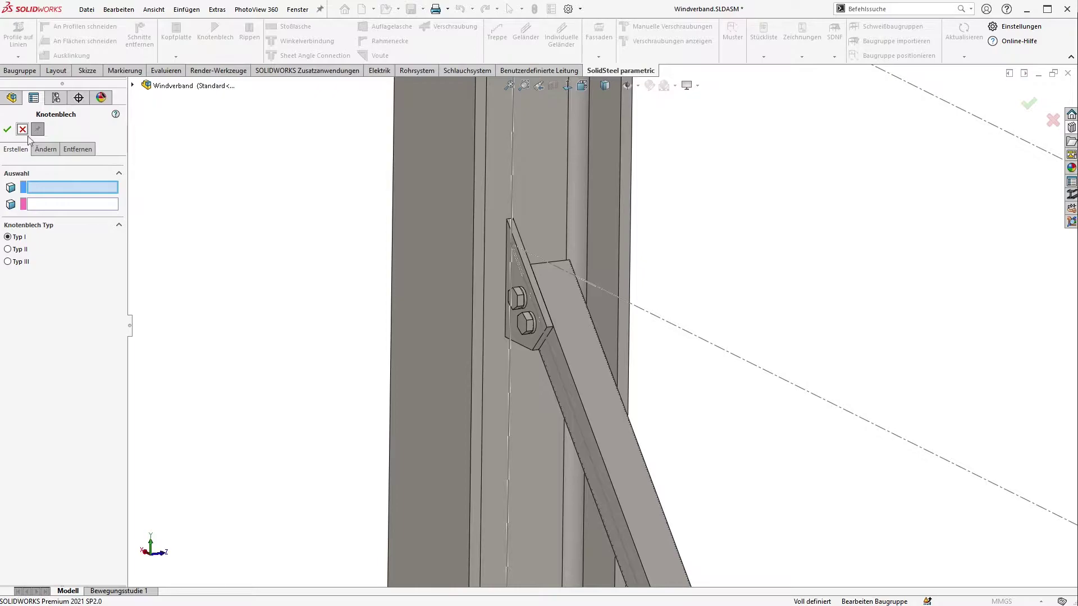
Leave the Knotenblech command and open the gusset plate check in the STAHL2000 Anschlüsse module.
click(22, 129)
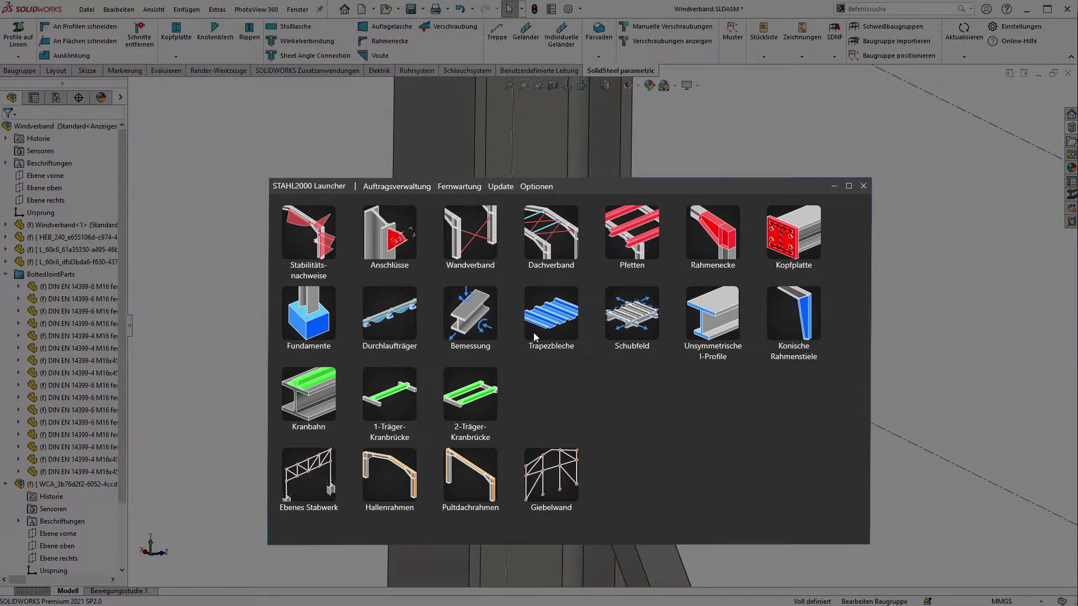
click(393, 236)
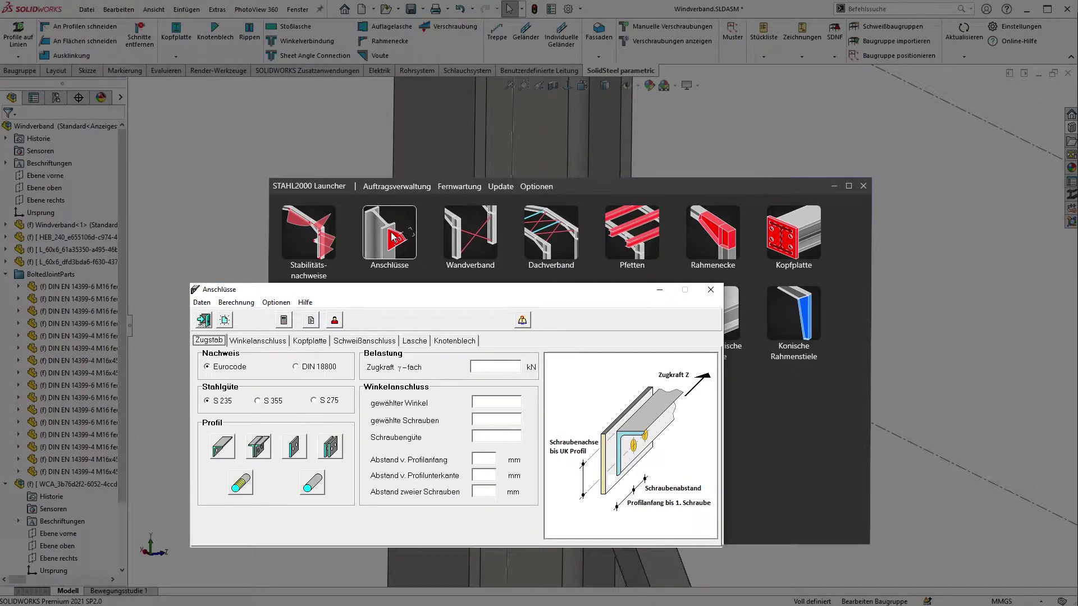
click(463, 340)
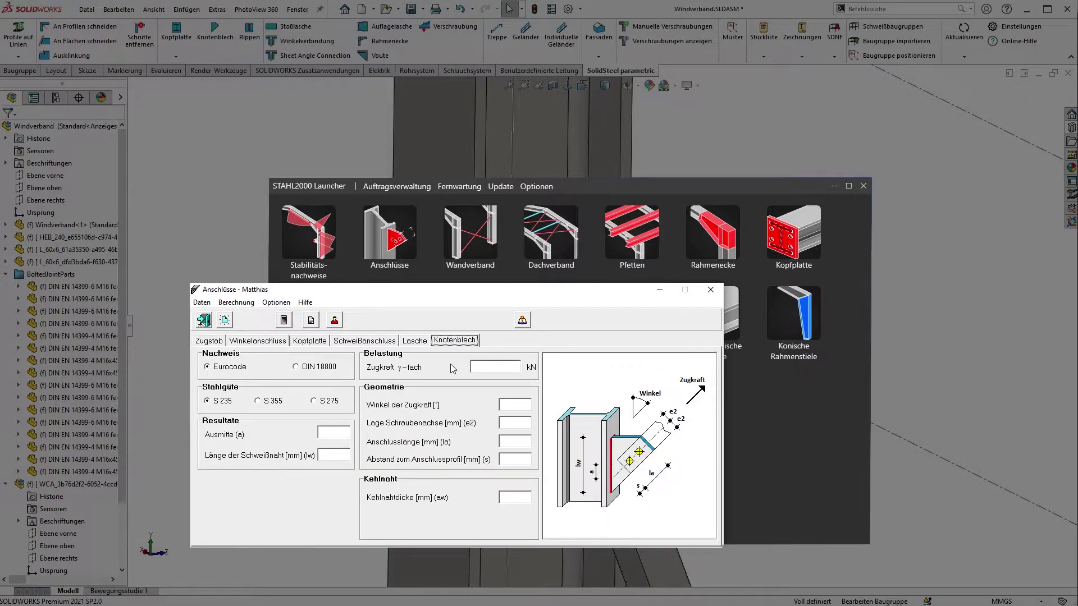
Enter the gusset check values: tension 21.21 kN, angle 45°, bolt axis 35 mm, connection length 100 mm, gap 10 mm and fillet weld 4 mm.
click(497, 365)
click(520, 405)
text(45)
text(35)
text(10)
text(10)
click(518, 497)
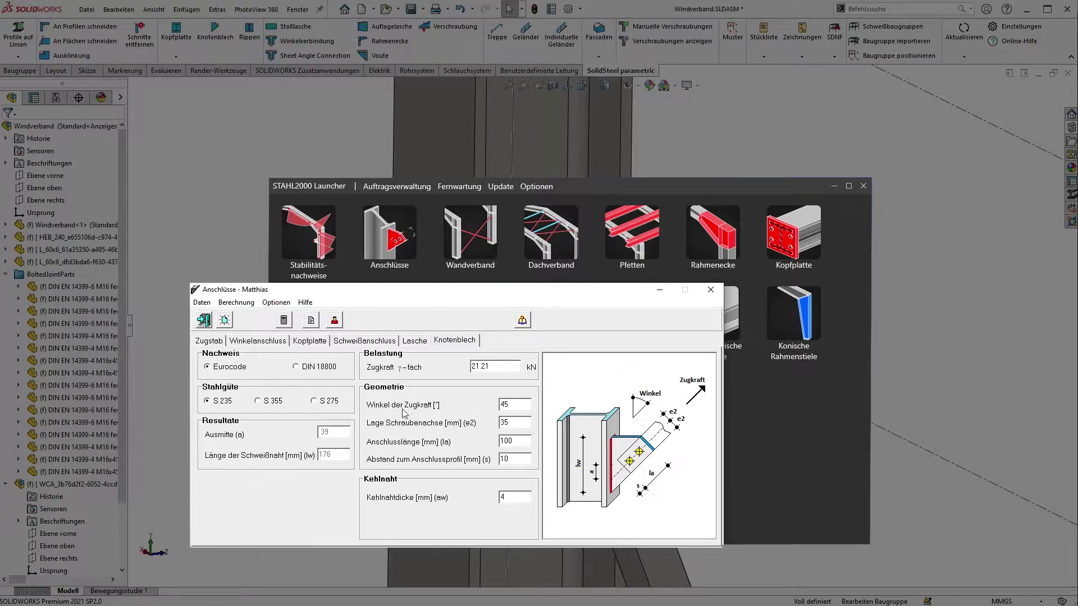
Calculate the gusset weld under position 1 of the Standardauftrag, review the output, and exit the Anschlüsse module.
click(285, 321)
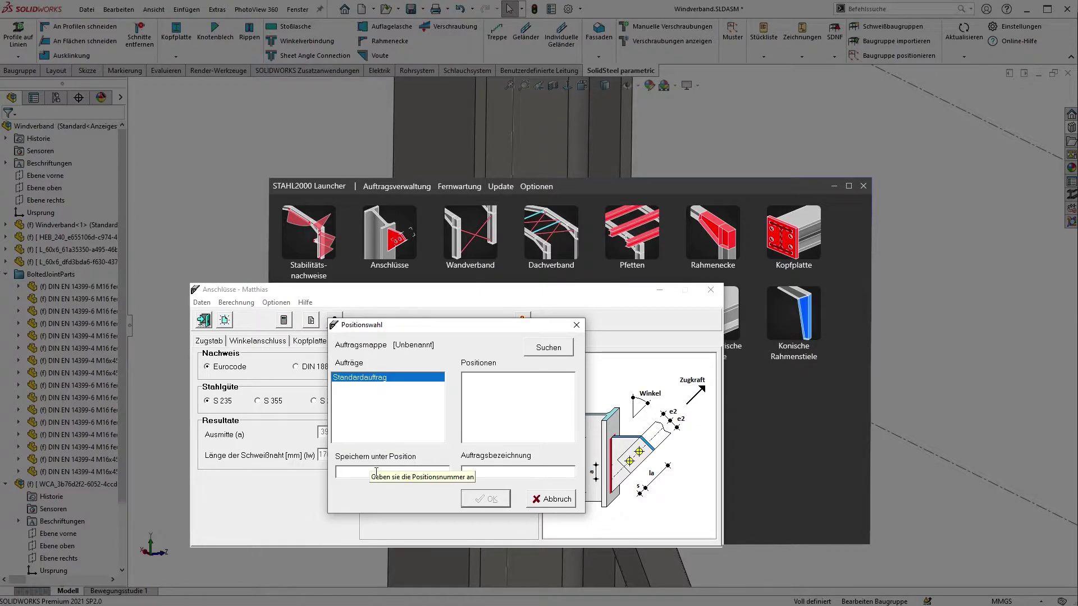
text(1)
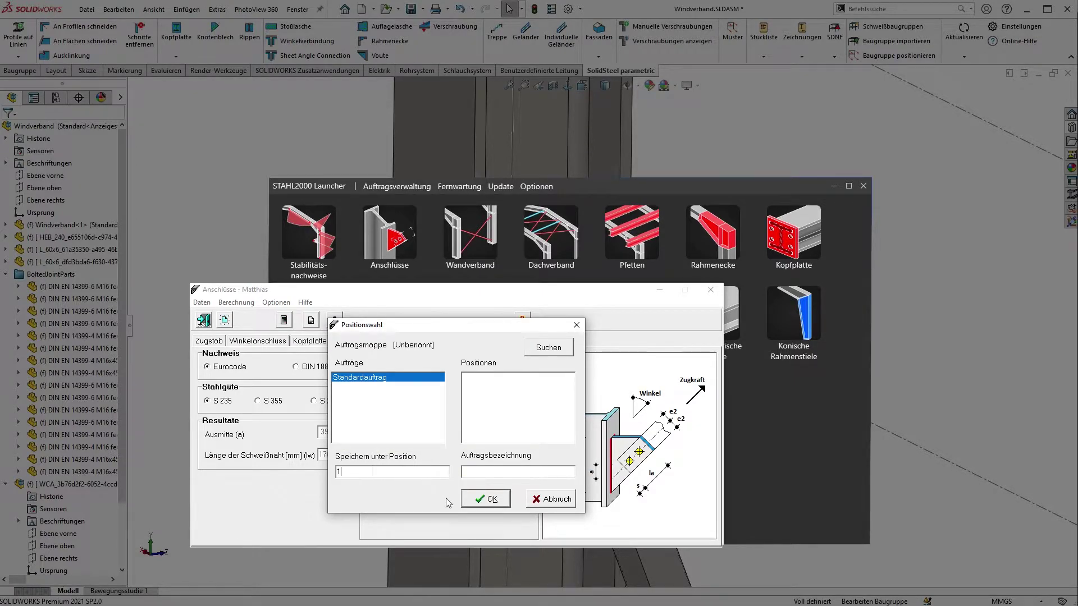
click(503, 499)
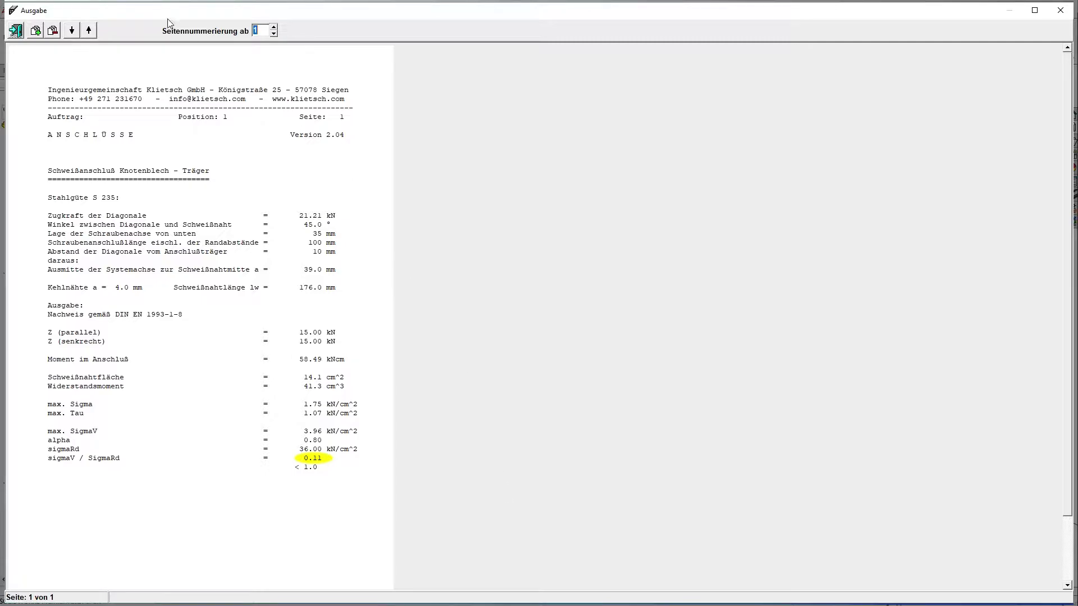
click(17, 31)
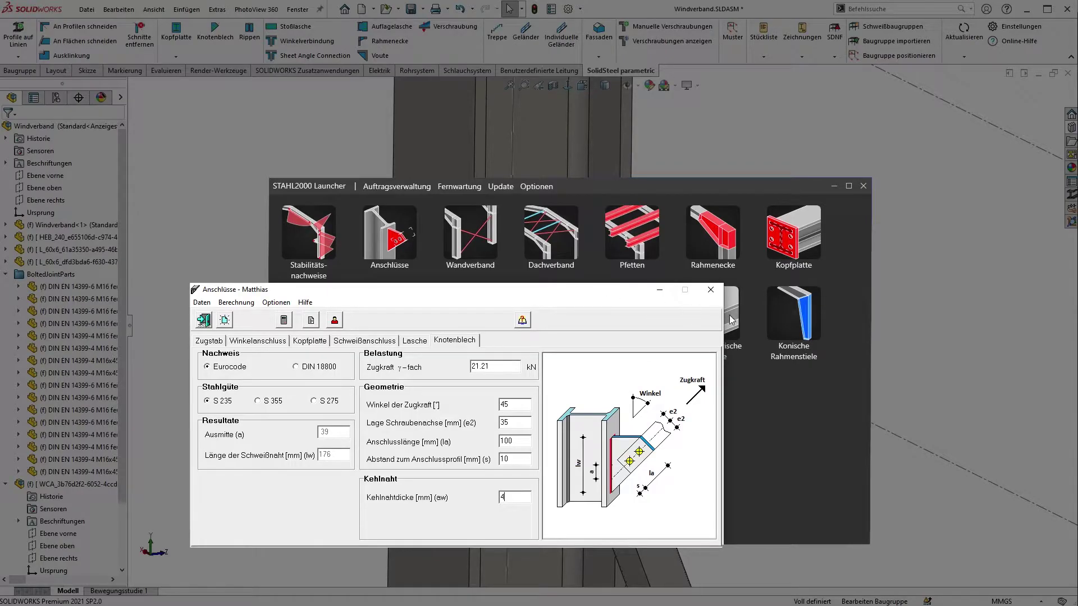
click(711, 290)
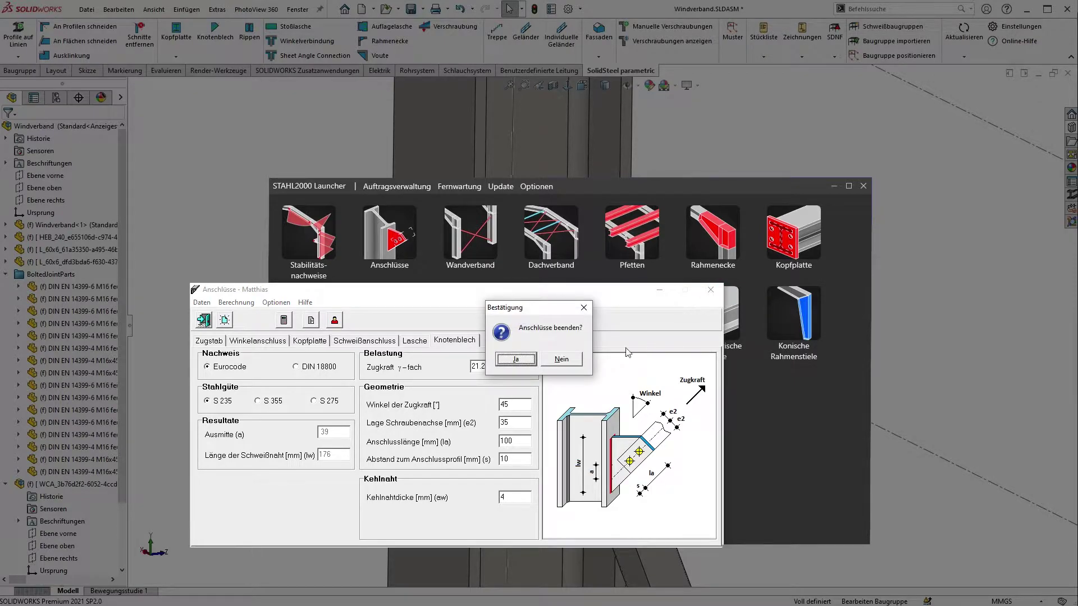
click(514, 358)
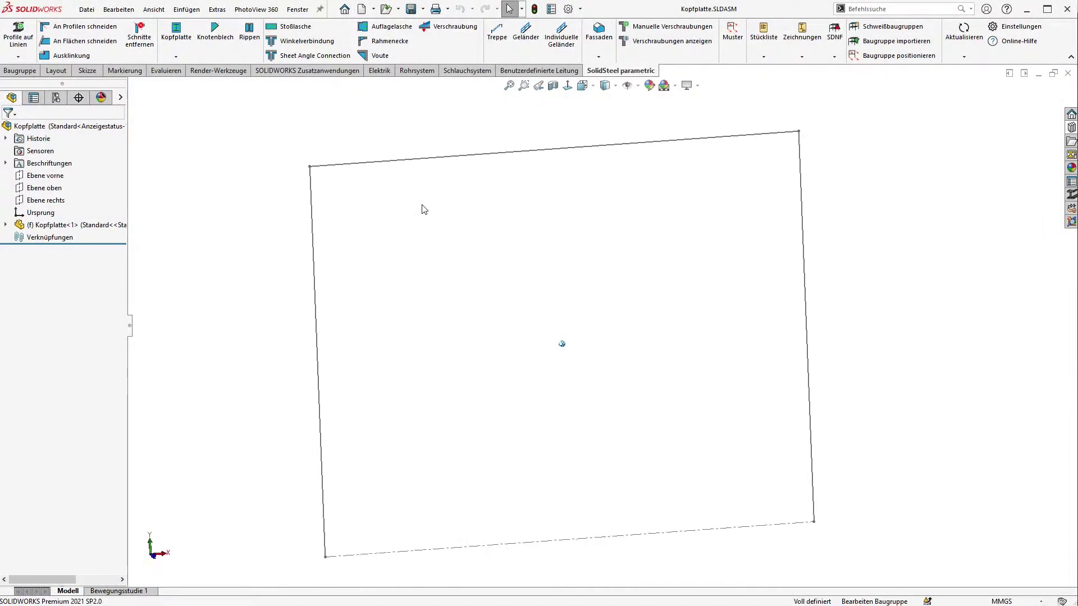
In the SOLIDWORKS Kopfplatte assembly, place HEA 180 columns on both vertical sketch lines, rotated 90°, and keep the profile command active.
click(18, 33)
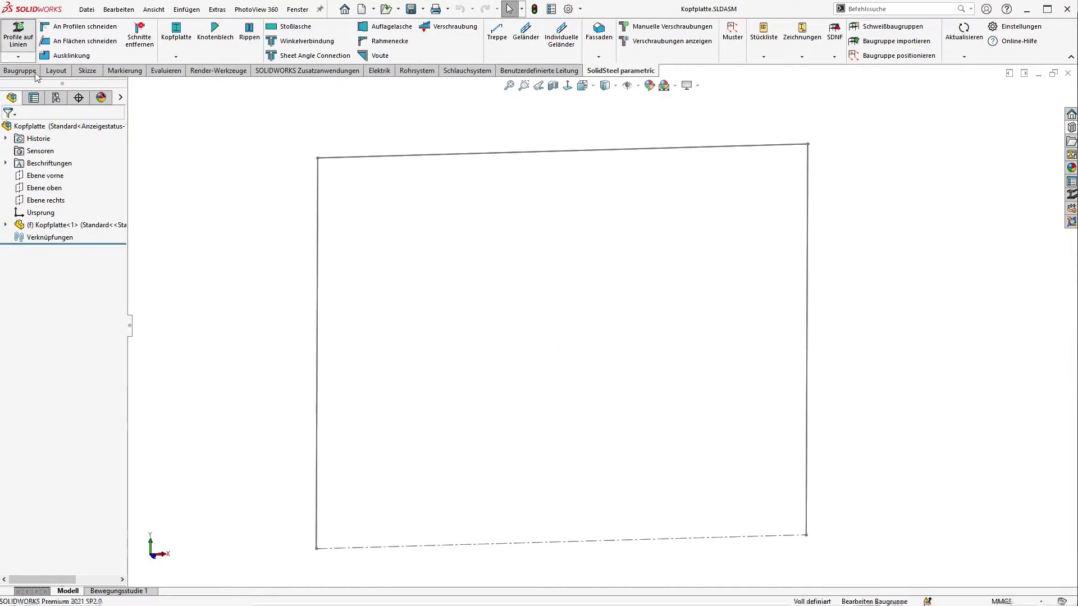
click(61, 279)
click(29, 297)
click(316, 308)
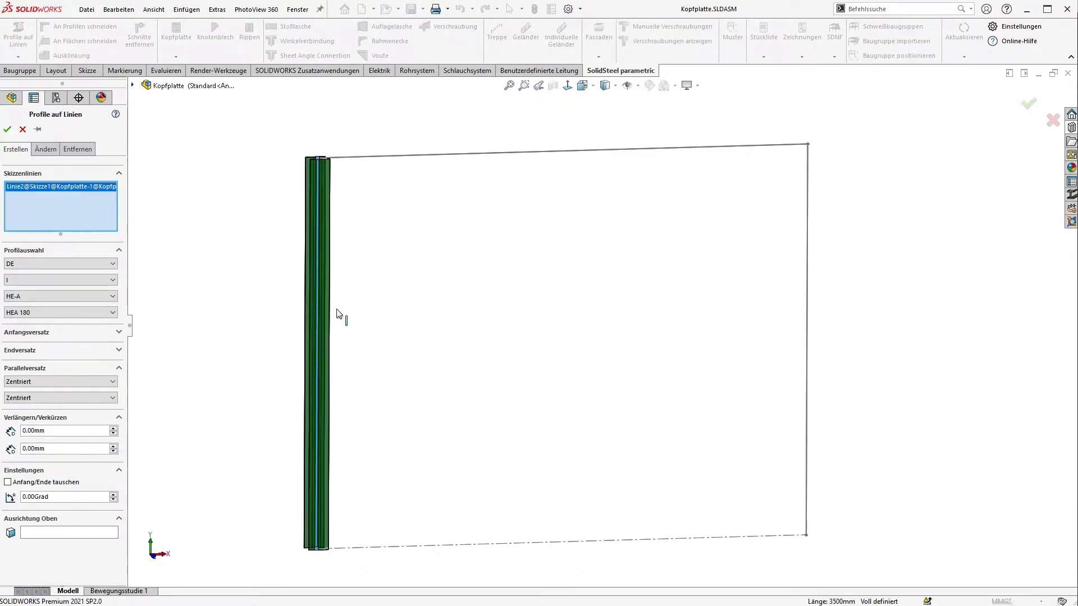
click(808, 242)
click(26, 496)
text(9)
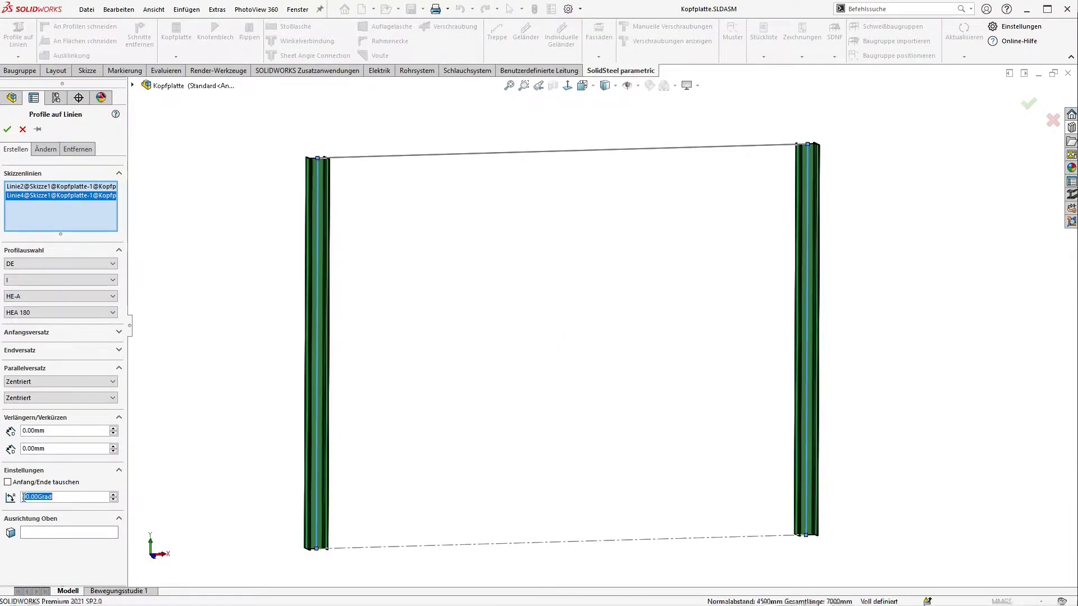
click(37, 129)
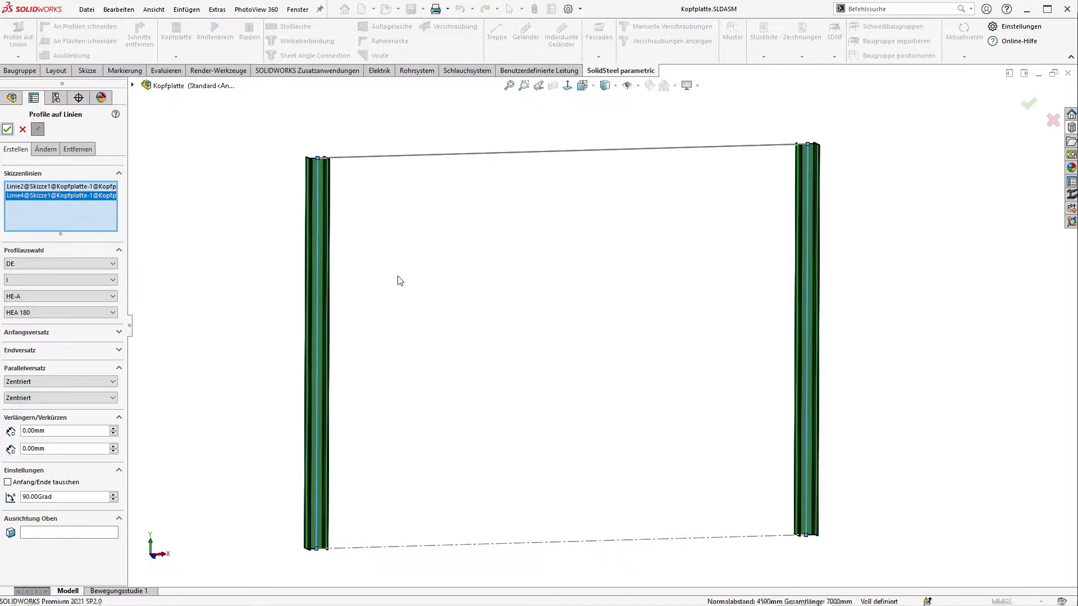
Place an HEA 180 beam along the upper sketch line with an adjusted parallel offset and finish the profile command.
click(373, 157)
click(31, 399)
click(18, 415)
click(8, 130)
click(22, 129)
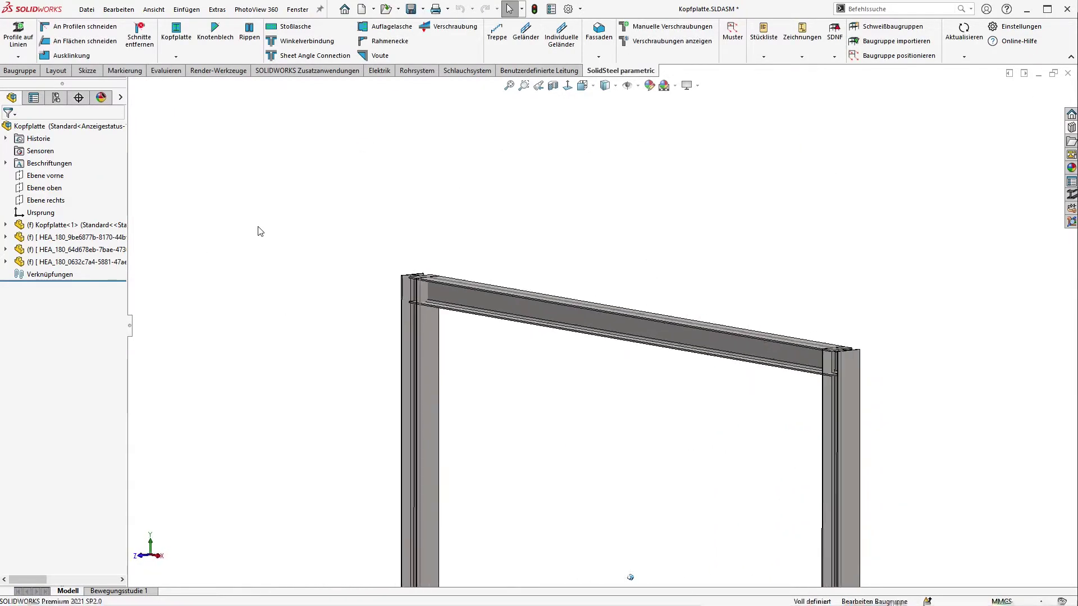
Create bolted Kopfplatte end plates between both beam ends and the adjoining column flanges, using a saved preset.
click(177, 31)
click(520, 275)
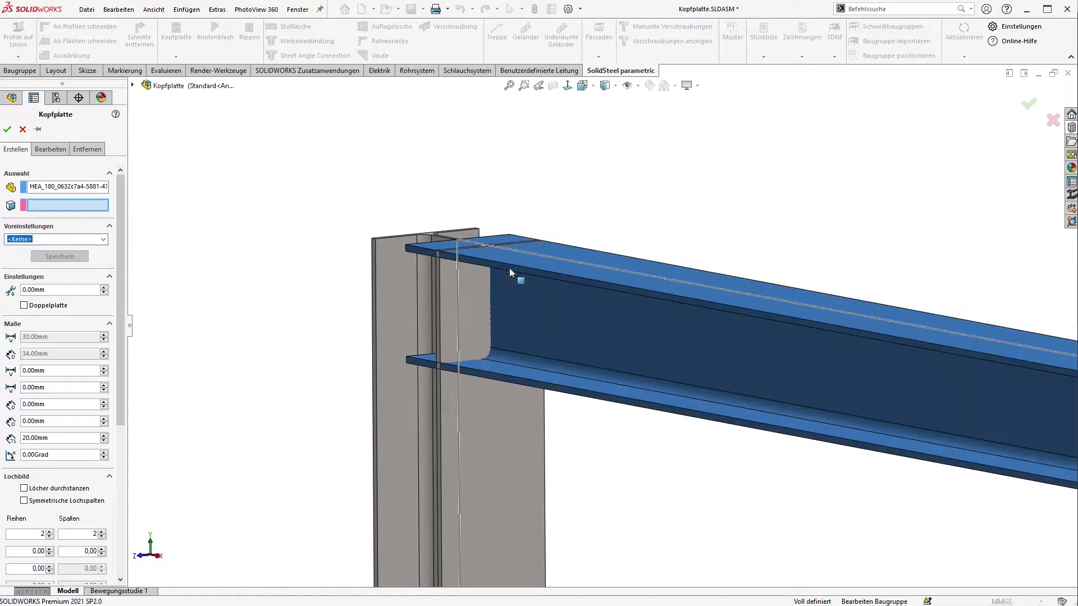
click(476, 278)
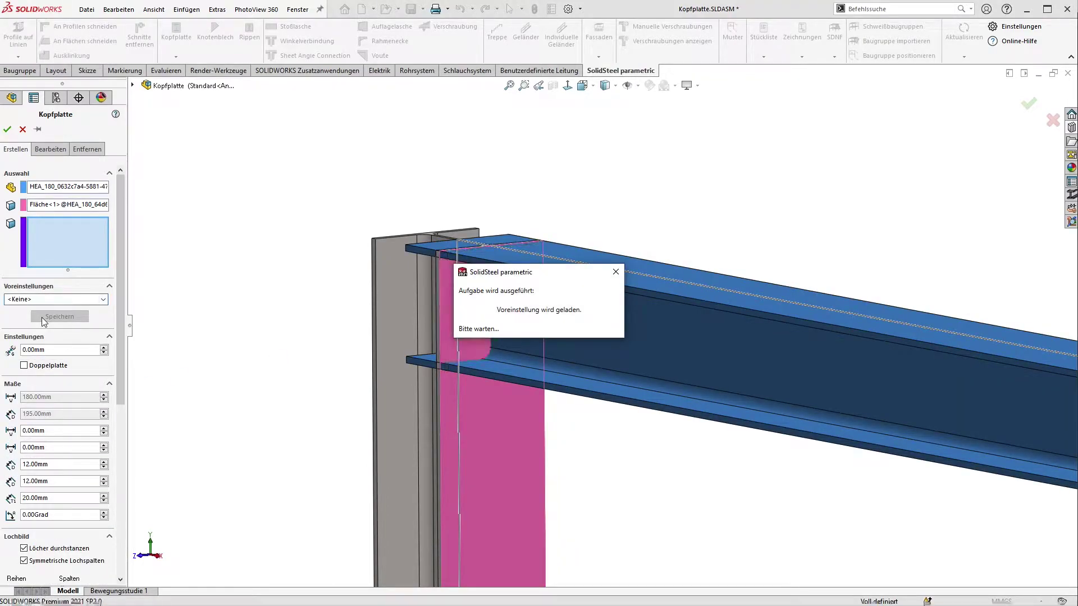
click(38, 129)
click(7, 129)
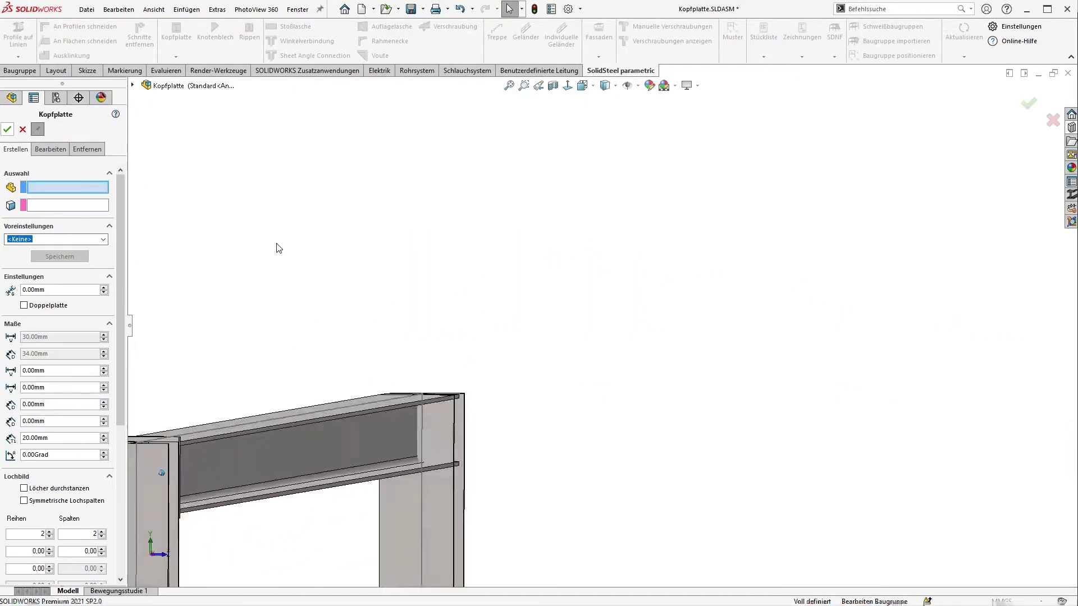
click(271, 315)
click(324, 329)
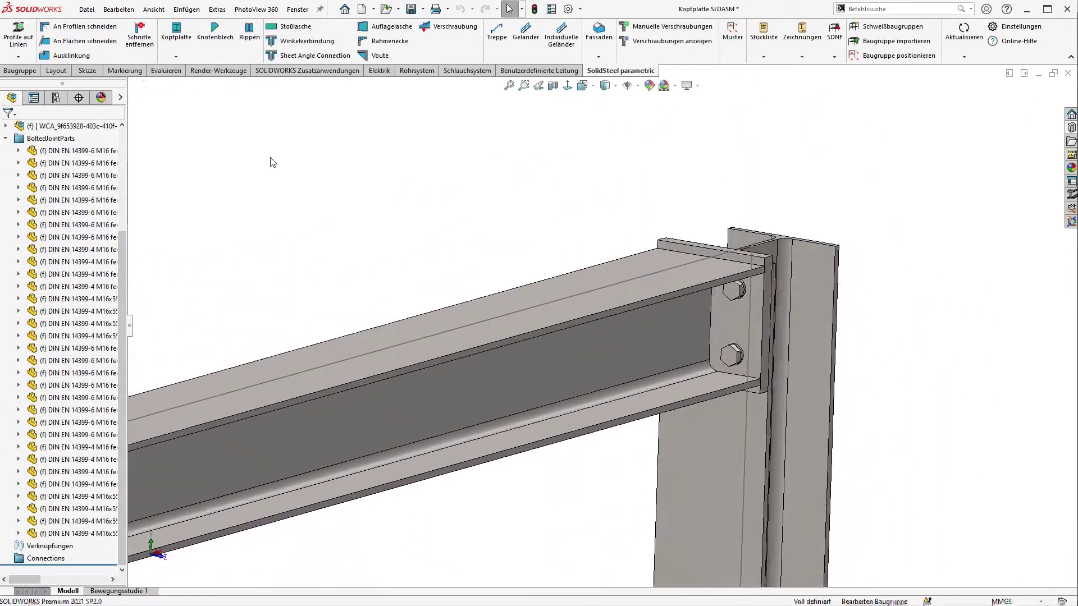
Add 10 mm full stiffener ribs inside the first column, aligned with the beam's upper and lower flanges, with Referenzkante wechseln enabled.
click(258, 41)
click(638, 326)
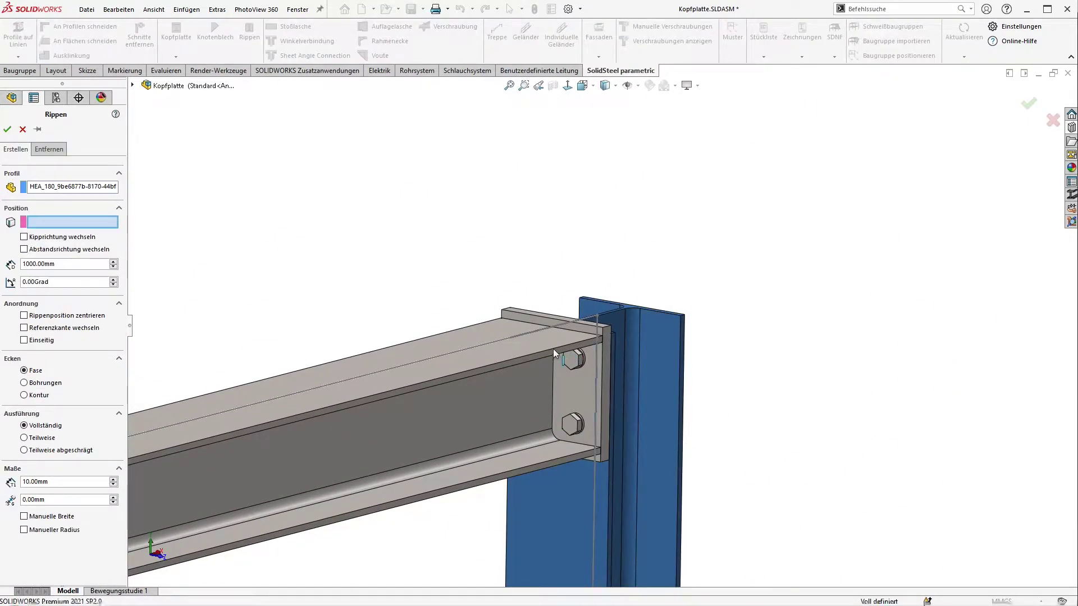
click(554, 348)
click(55, 297)
click(37, 129)
click(7, 130)
click(652, 400)
click(534, 470)
click(8, 129)
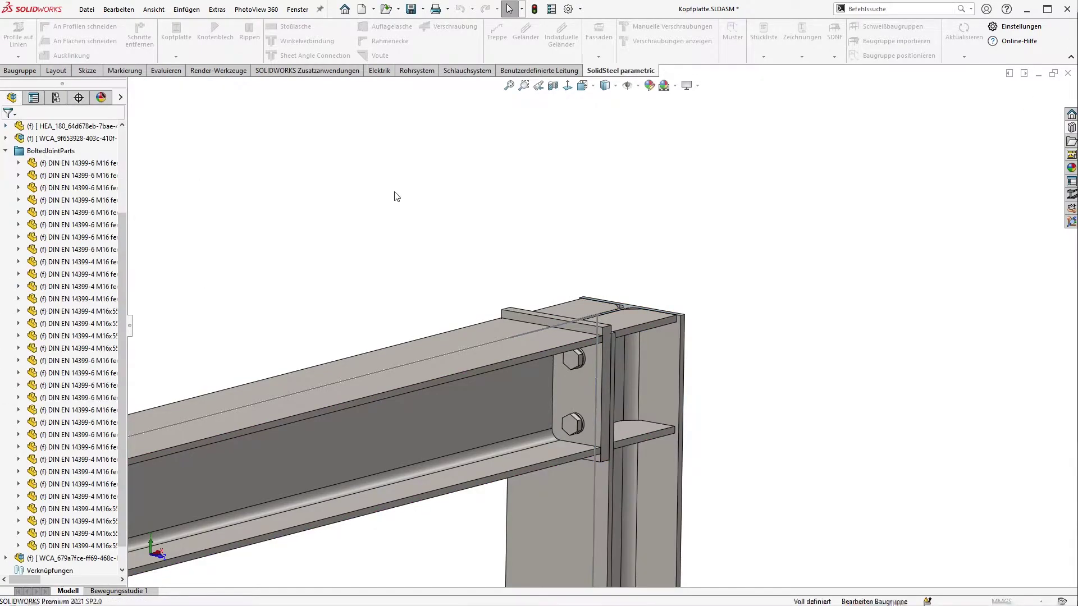
Add matching 10 mm stiffener ribs inside the opposite column at the beam's flanges and end the Rippen command.
middle_drag(397, 197, 337, 270)
scroll(301, 335, up, 3)
click(301, 335)
click(561, 419)
click(8, 129)
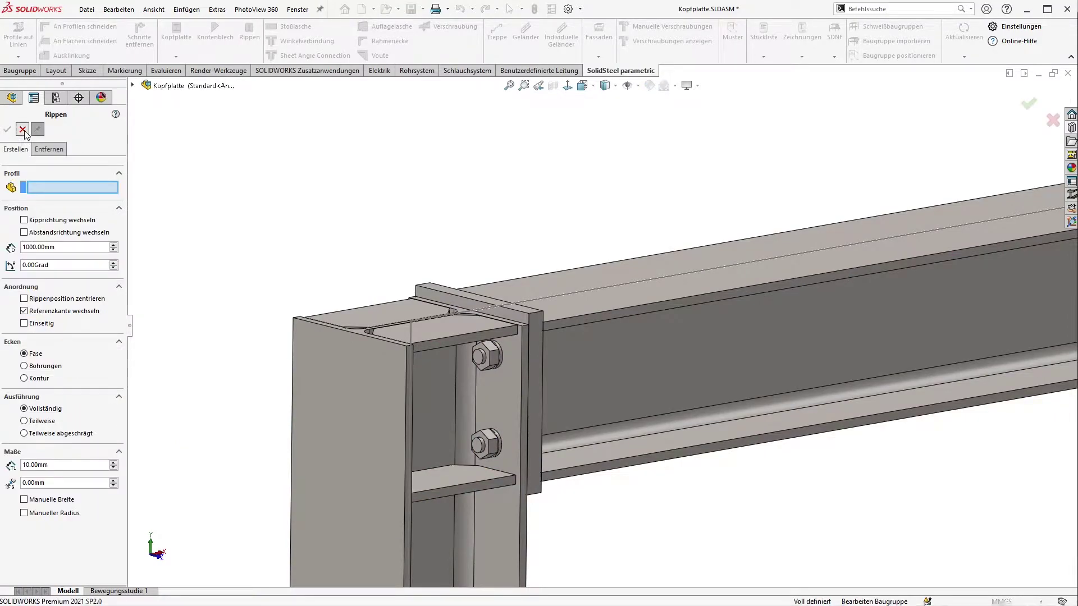
click(23, 129)
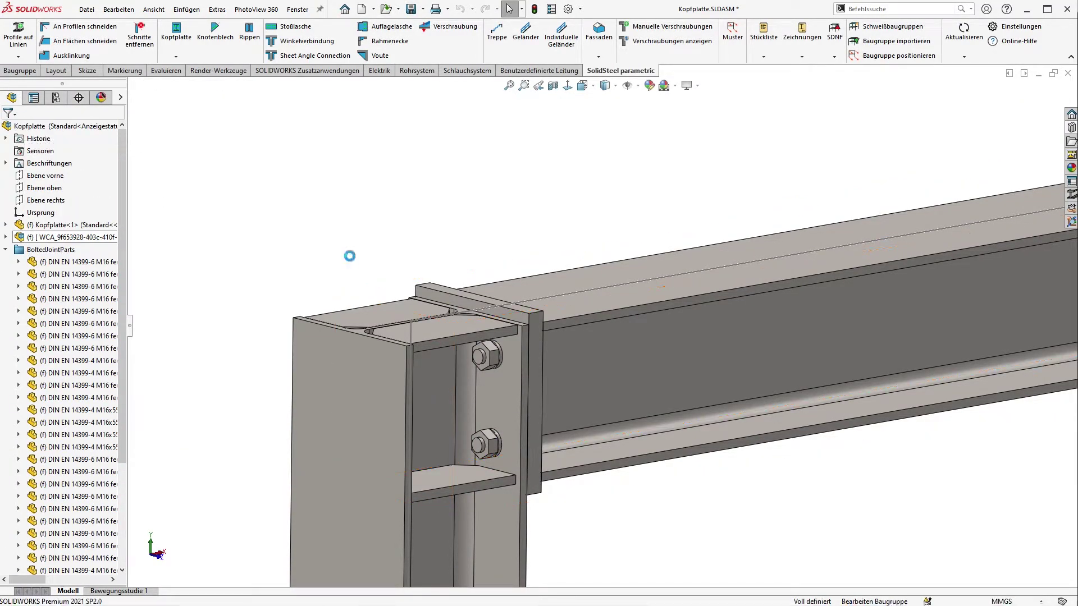
scroll(352, 261, up, 8)
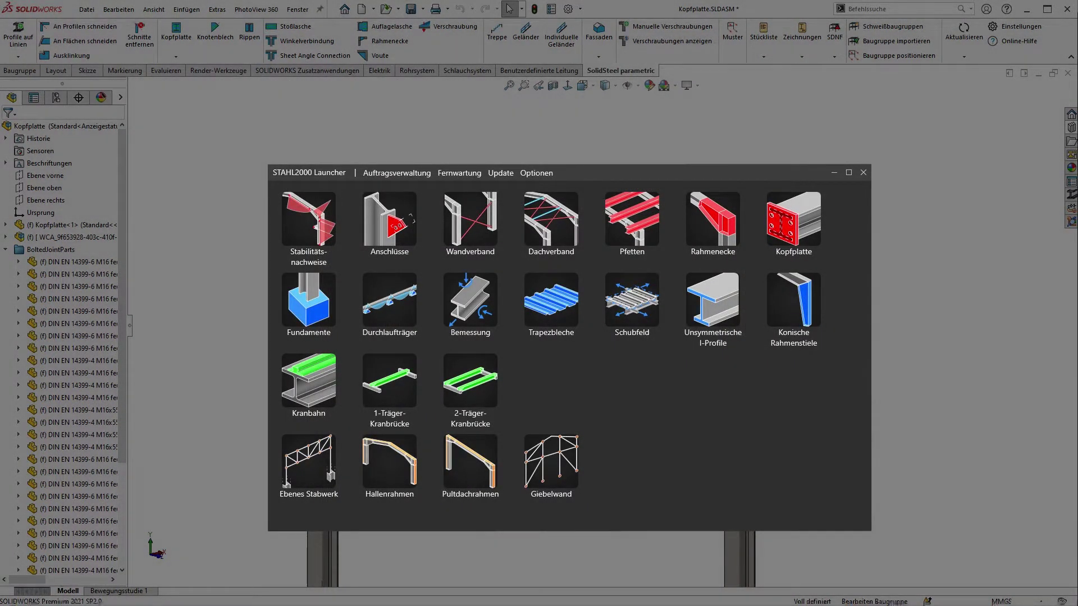
Open the STAHL2000 Ebenes Stabwerk module and add an HE-A 180 section in y direction as profile 1.
click(308, 458)
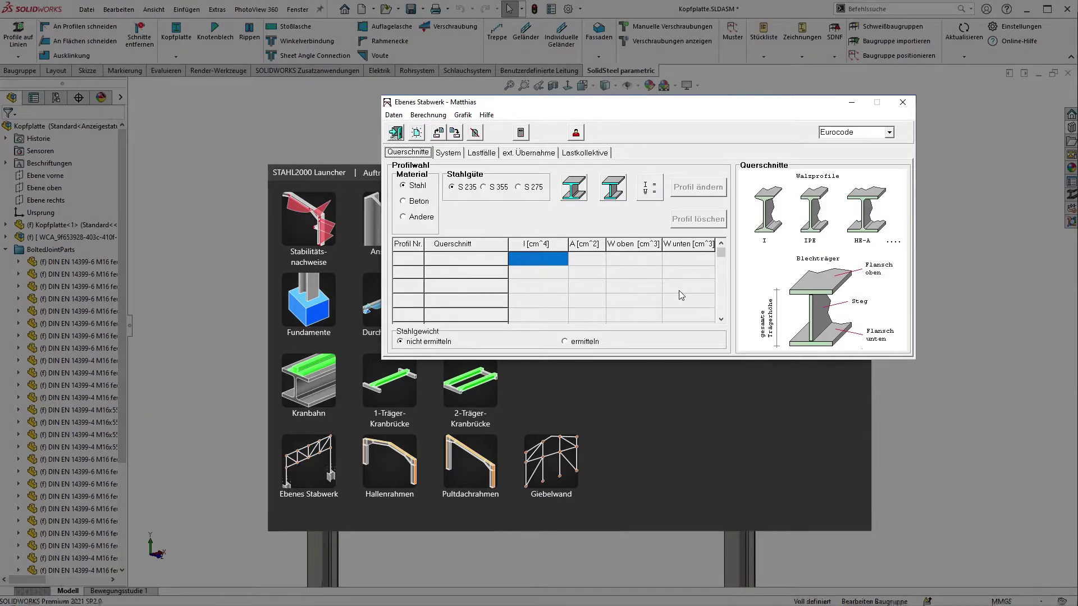
click(574, 189)
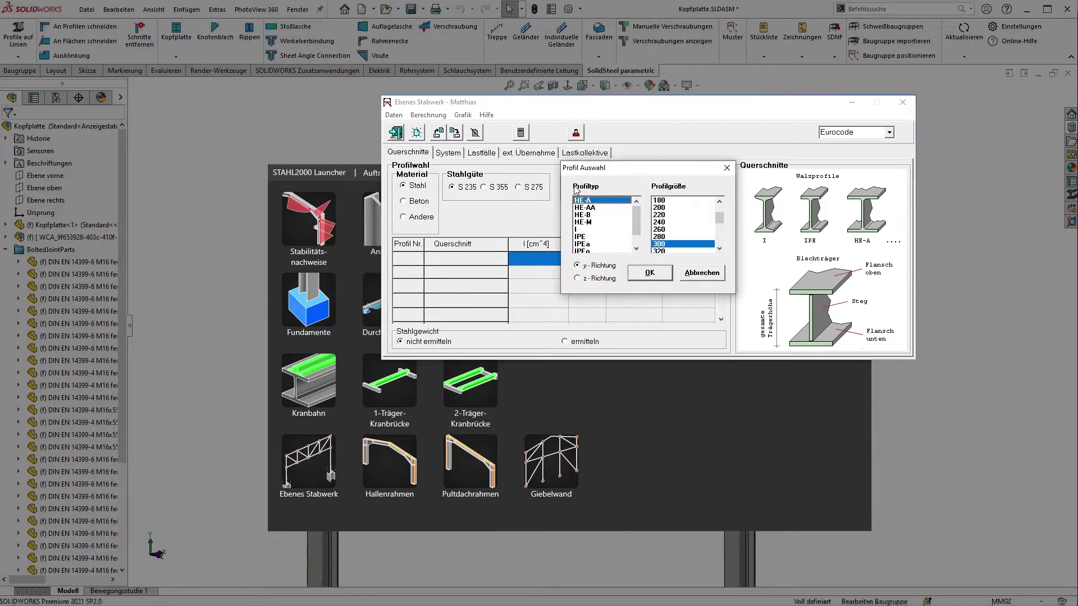
click(666, 201)
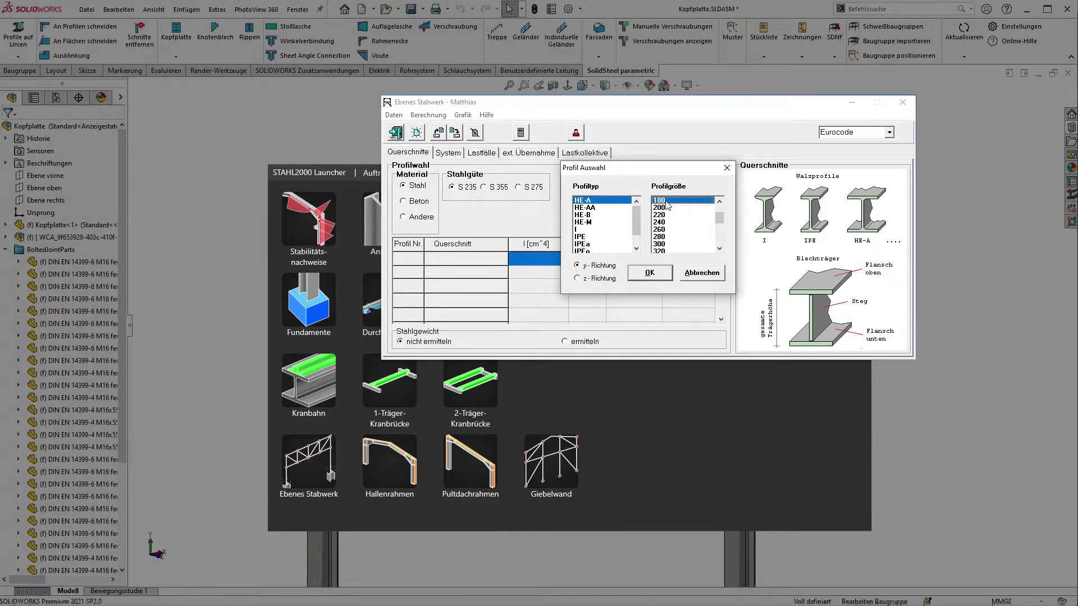
click(649, 274)
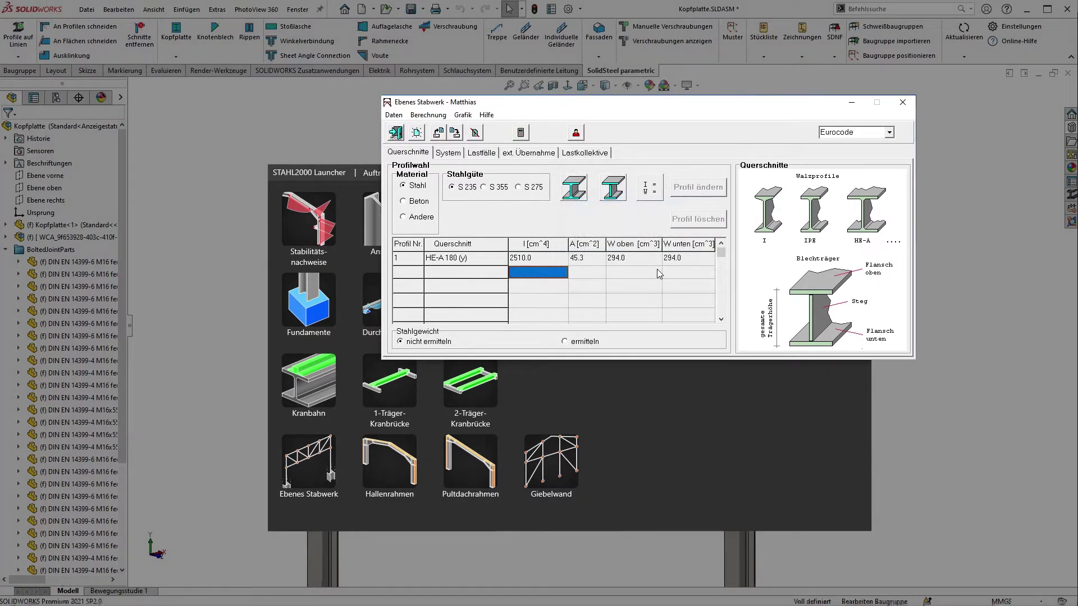
Define frame member 1 with L 0 m, H 3.5 m and cross-section 1, running from node 1 to node 2.
click(452, 153)
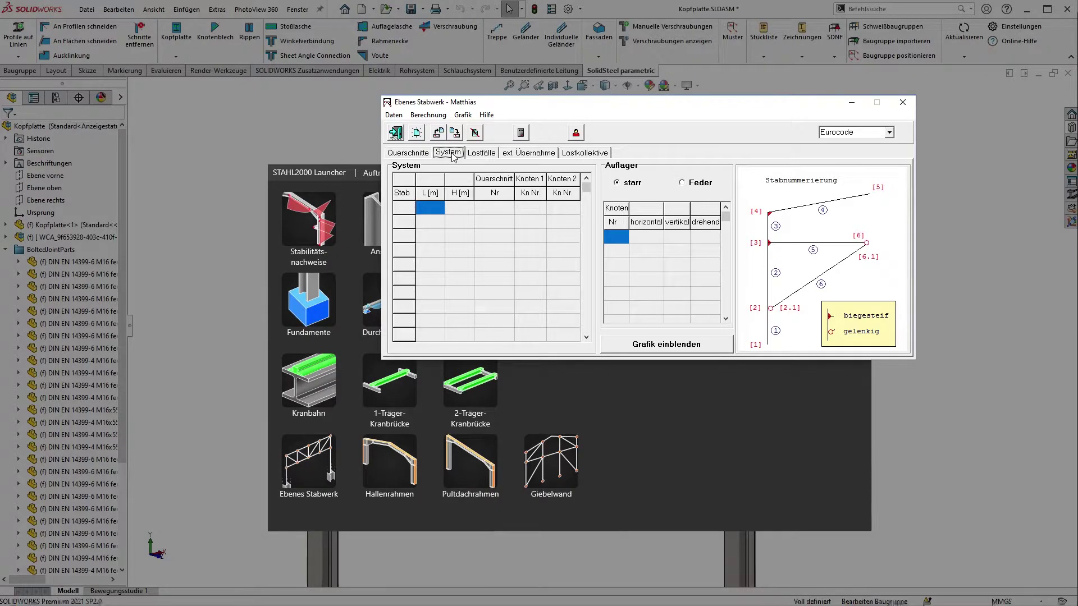
click(430, 208)
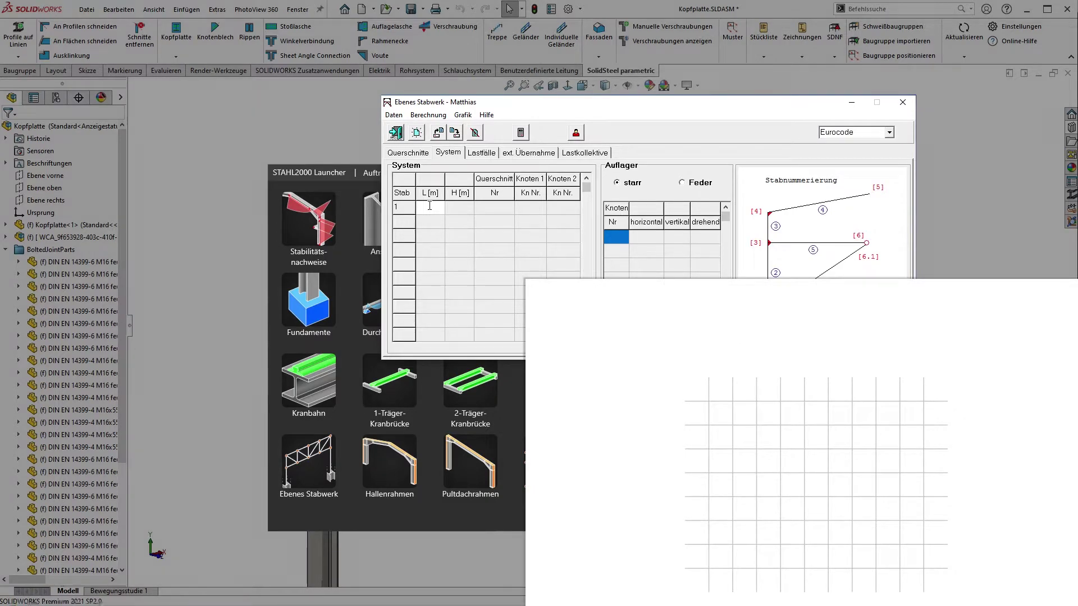
text(0)
key(Tab)
text(3.5)
key(Tab)
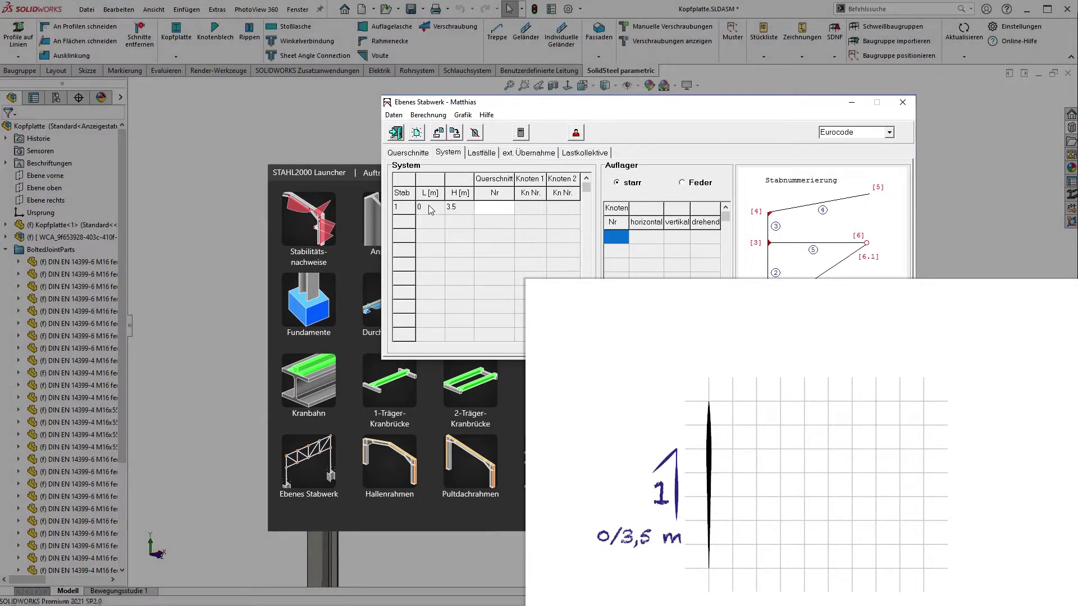
text(1)
key(Tab)
text(1)
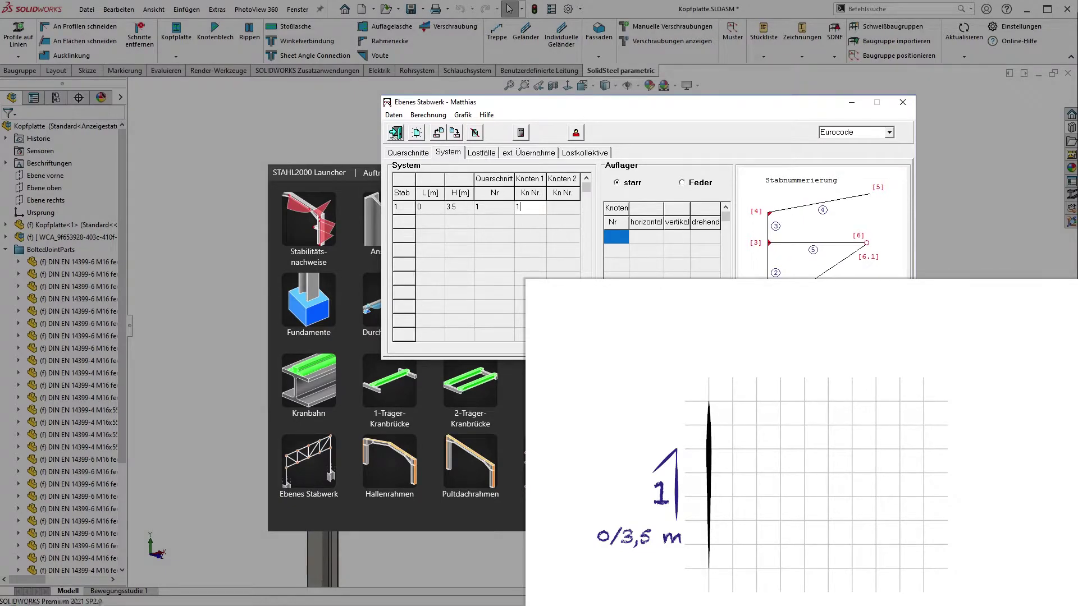
key(Tab)
text(2)
key(Tab)
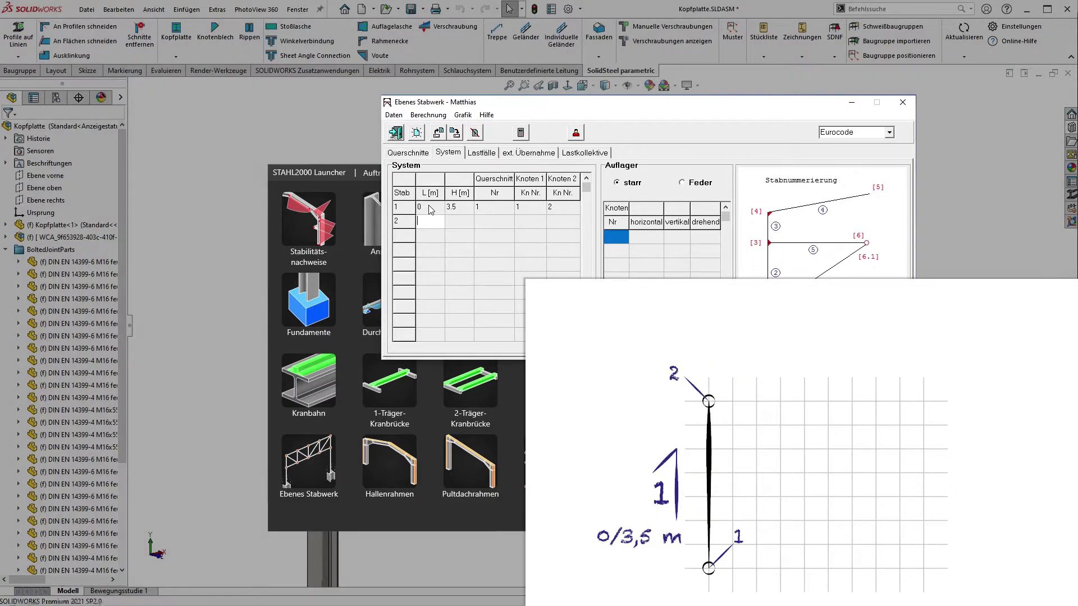
Define member 2 from node 2 to 3 and member 3 from node 3 to 4, each with L 2.25 m, H 0 m and cross-section 1.
text(2.25)
key(Tab)
text(0)
key(Tab)
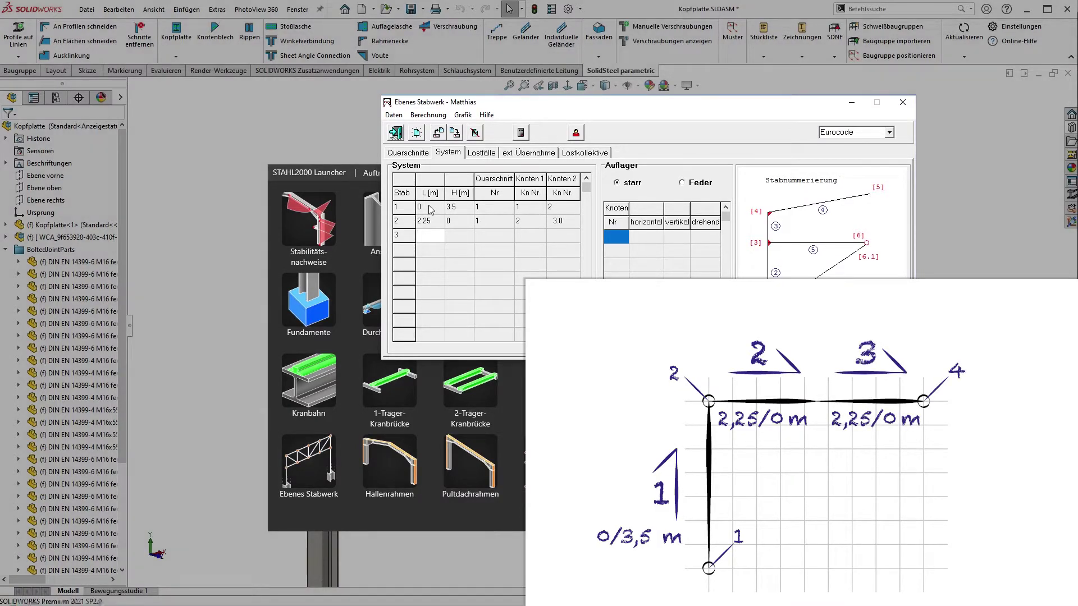
text(2.25)
key(Tab)
text(0)
key(Return)
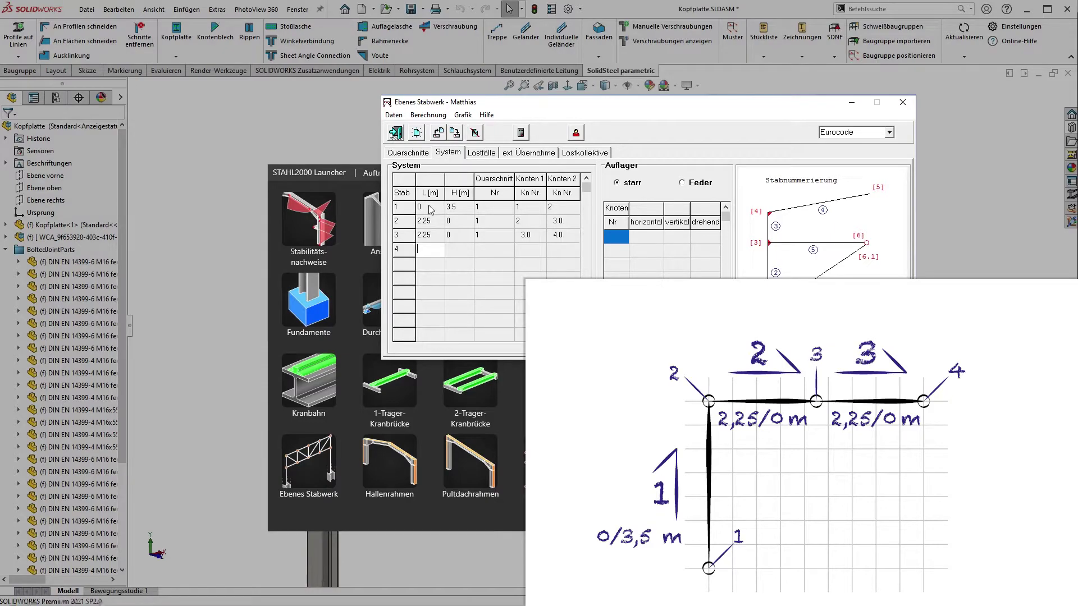
Define member 4 with L 0 m, H -3.5 m and cross-section 1, running from node 4 to node 5.
text(0)
key(Tab)
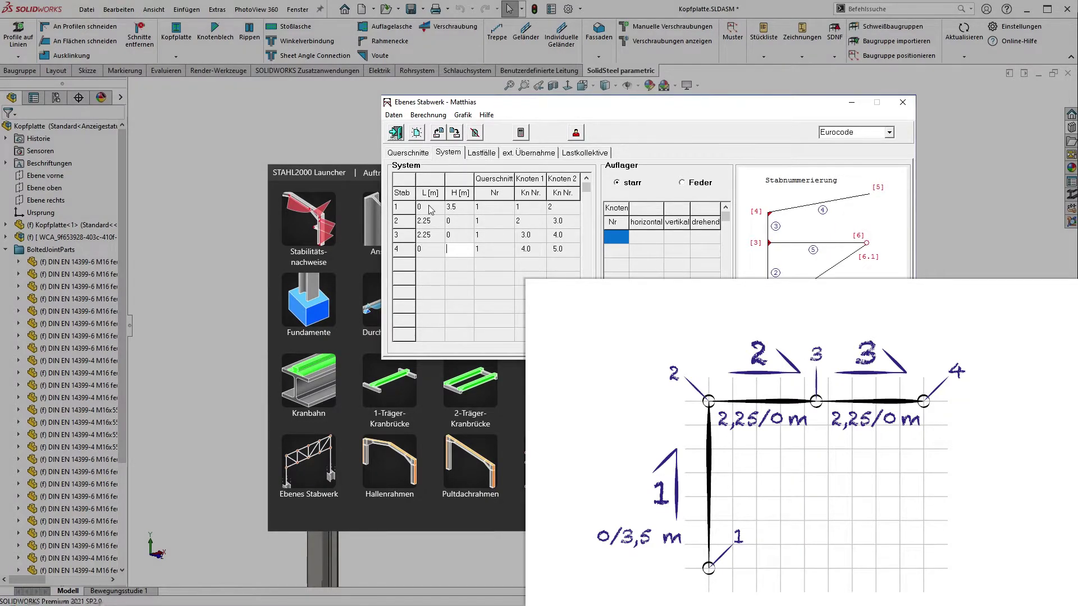
text(-3.5)
key(Return)
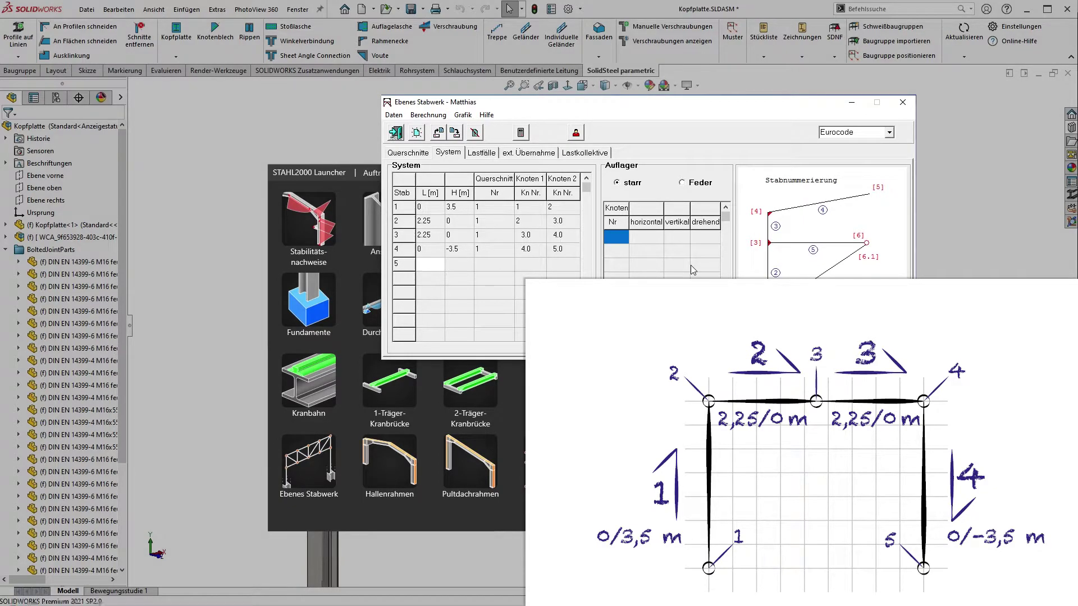
Add rigid supports at nodes 1 and 5, each fixed horizontally and vertically but free to rotate.
text(1)
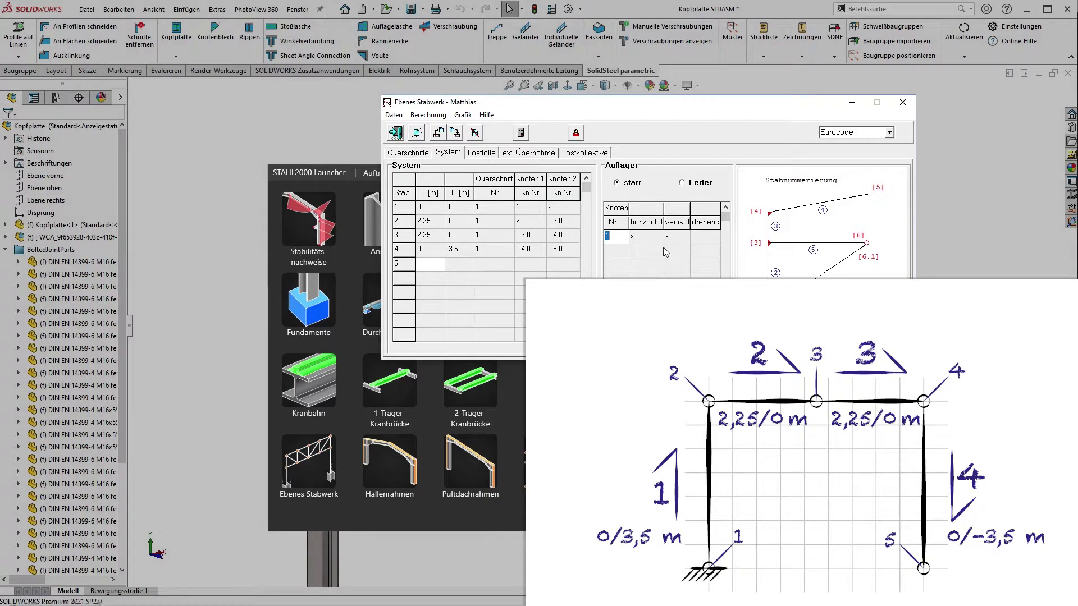
click(614, 251)
text(5)
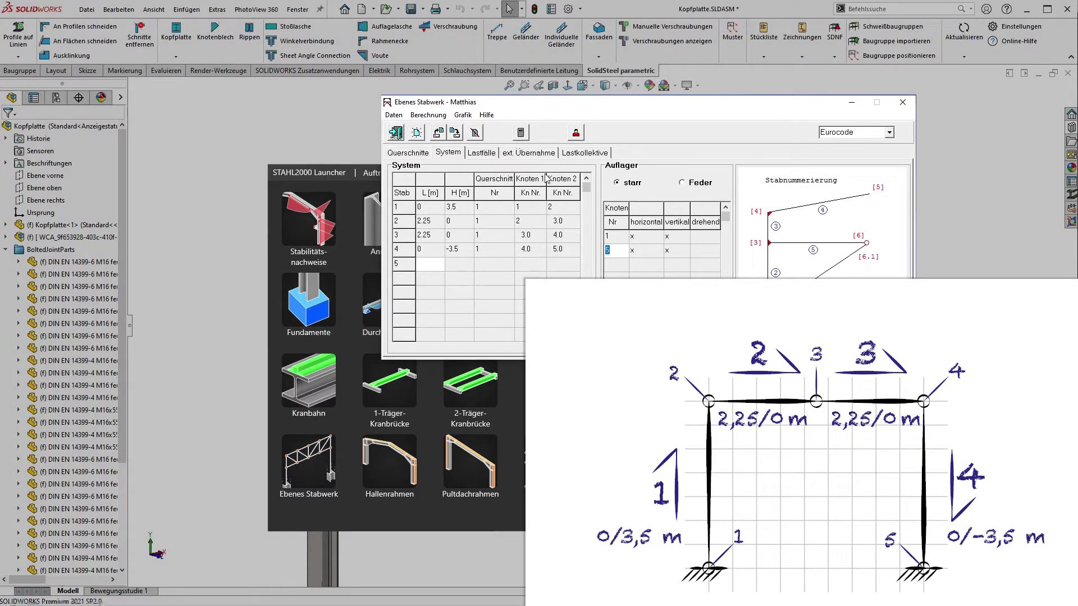
In load case 1, apply vertical uniform loads to members 2 and 3 with p1 and p2 of 15 kN/m.
click(488, 153)
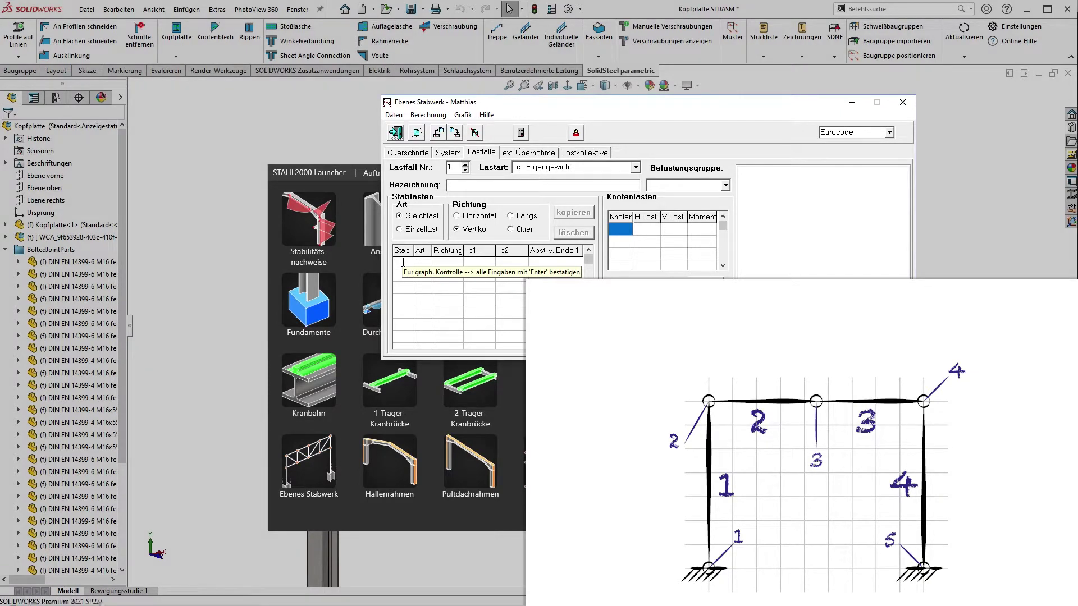
text(2)
key(Return)
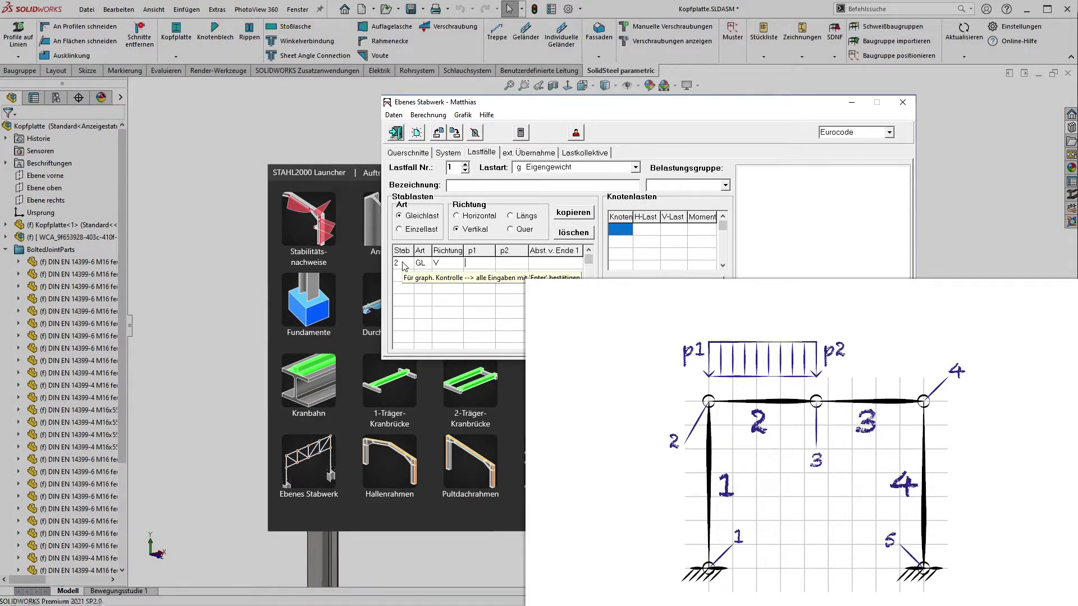
text(15 15)
click(399, 274)
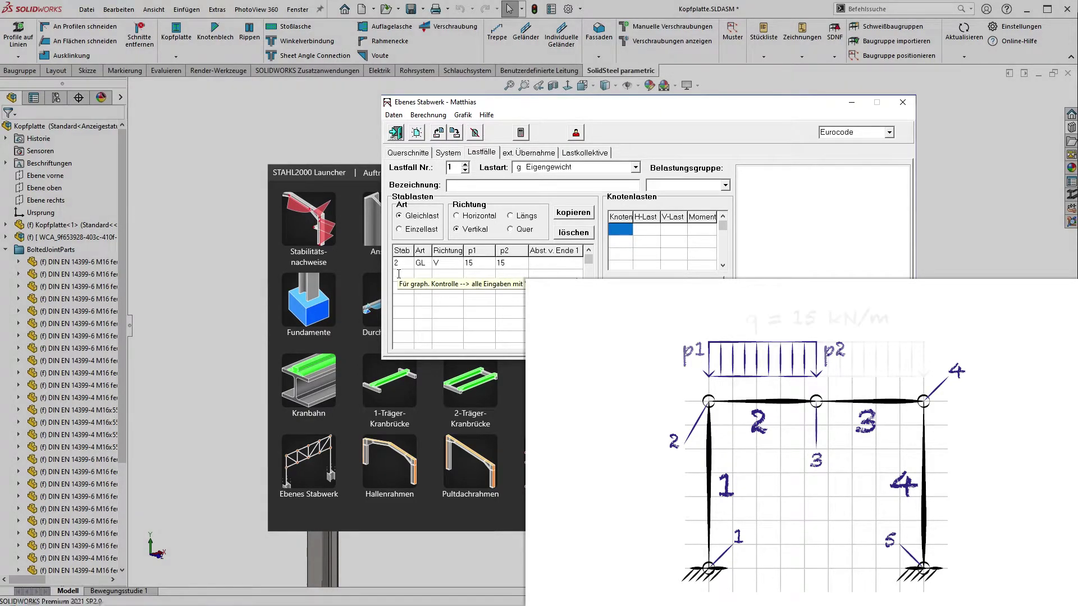
text(3)
key(Tab)
text(15)
key(Tab)
text(15)
Add a horizontal nodal load of 20 kN at node 2.
click(622, 228)
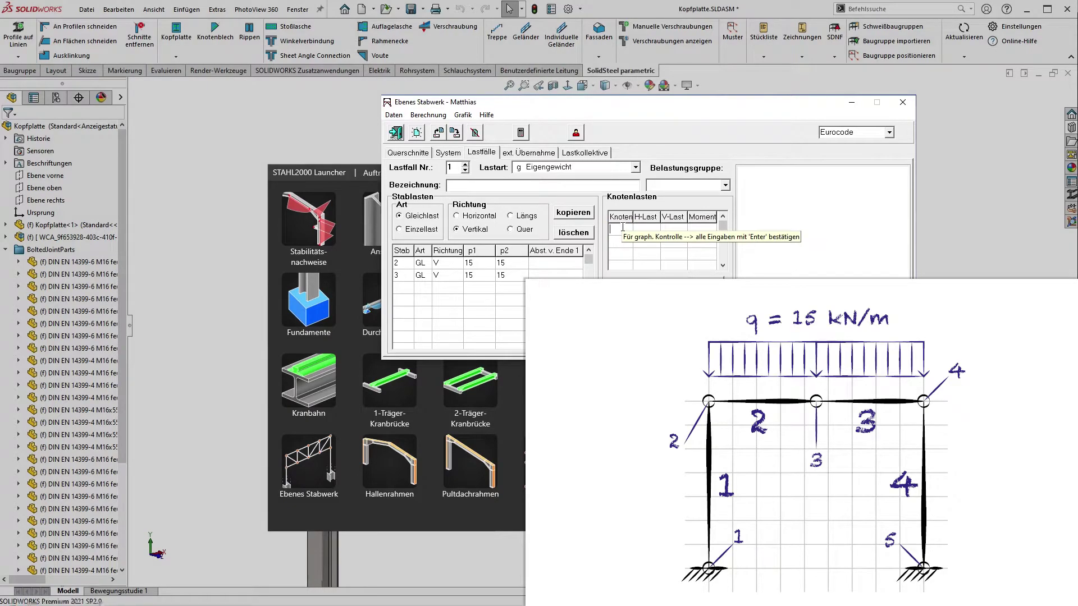
text(2)
click(655, 231)
text(20)
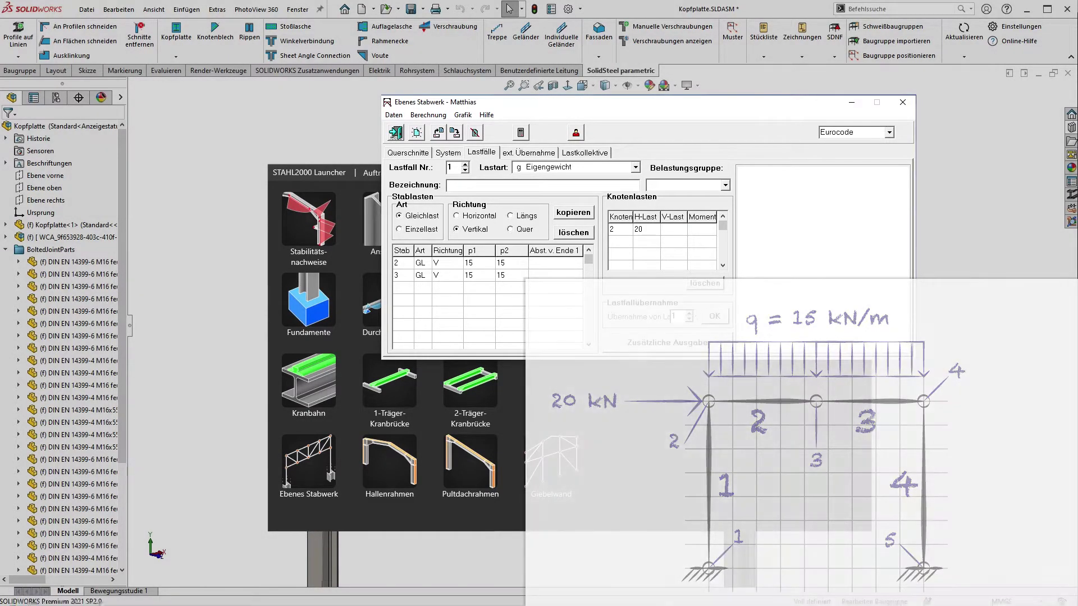
Enable the additional output of Spannungen, Feldmomente and Verschiebungen for the load case.
click(656, 344)
click(611, 315)
click(613, 329)
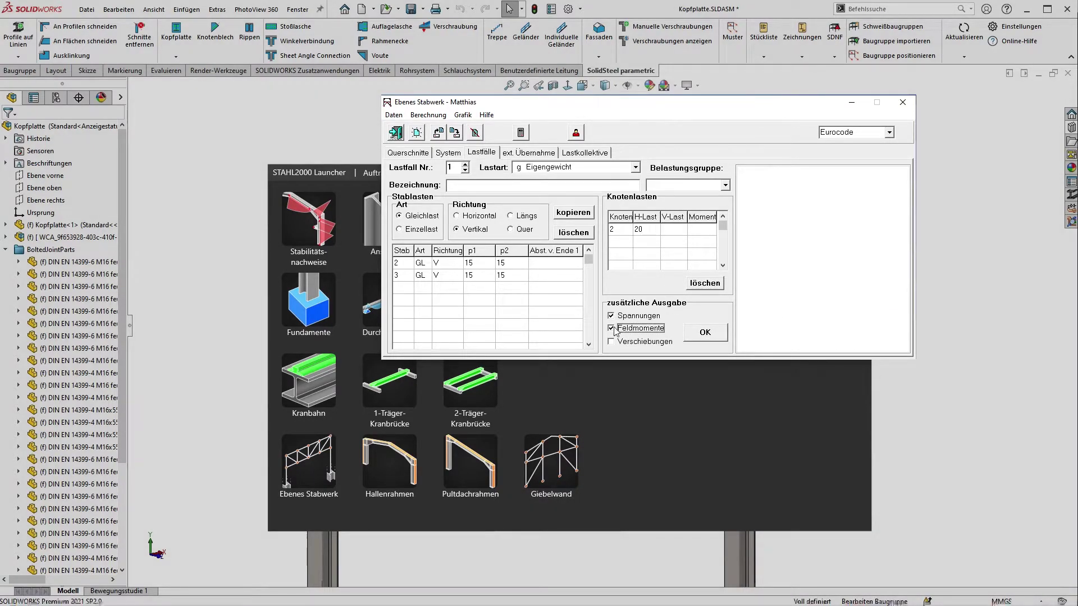
click(612, 341)
click(714, 333)
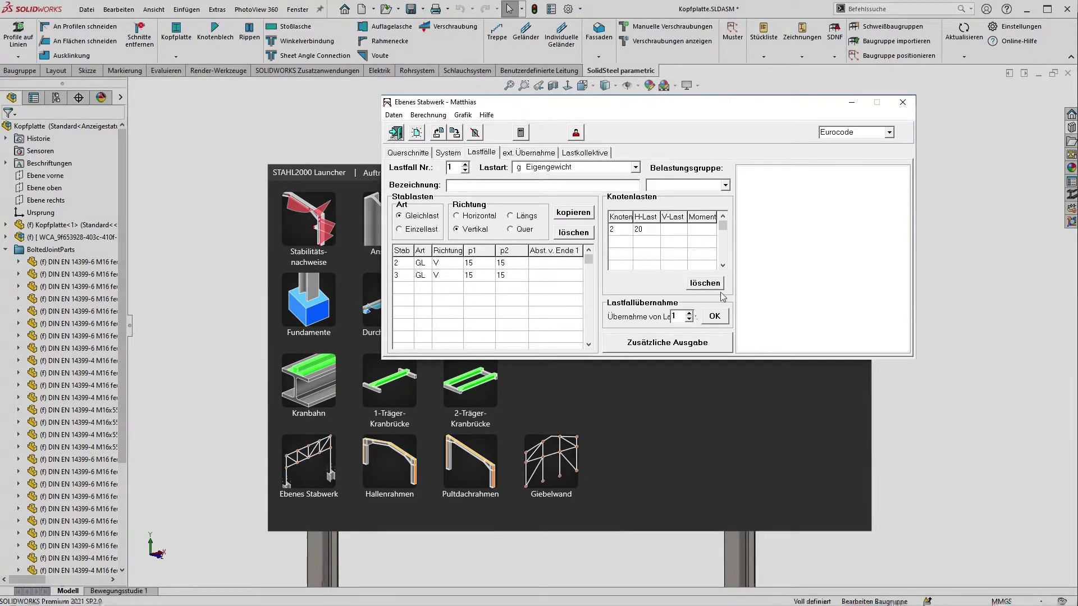
Calculate the frame and save it under position 3 of the Standardauftrag.
click(521, 133)
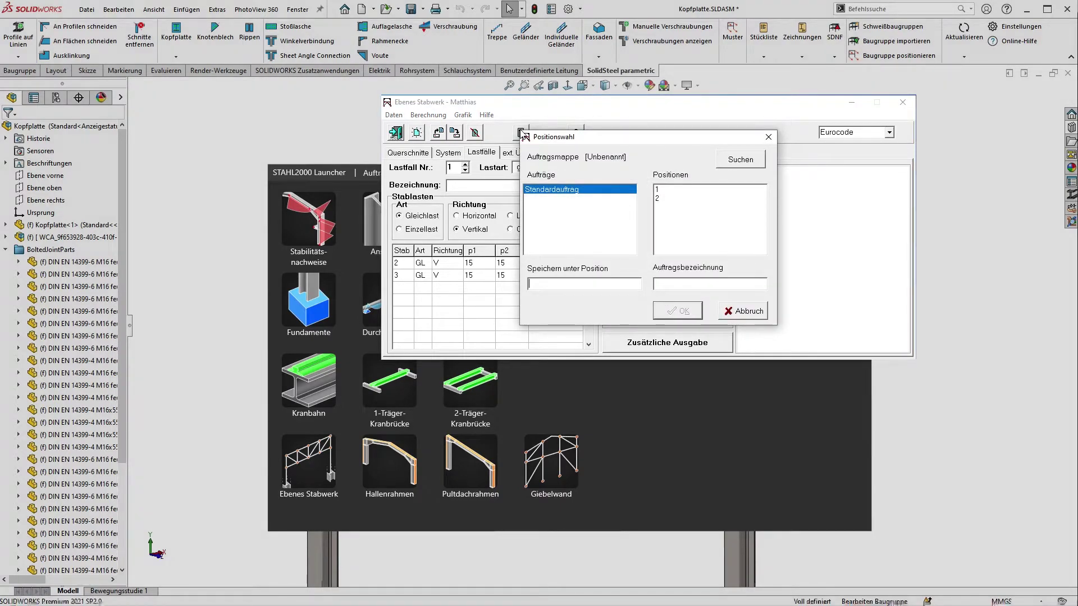
click(575, 283)
text(3)
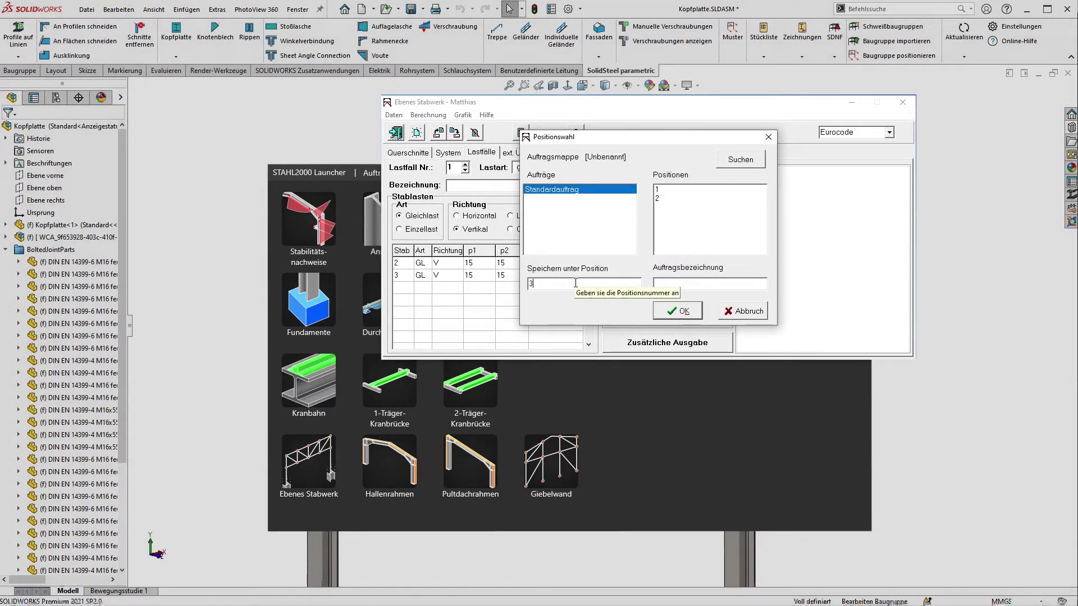
click(679, 311)
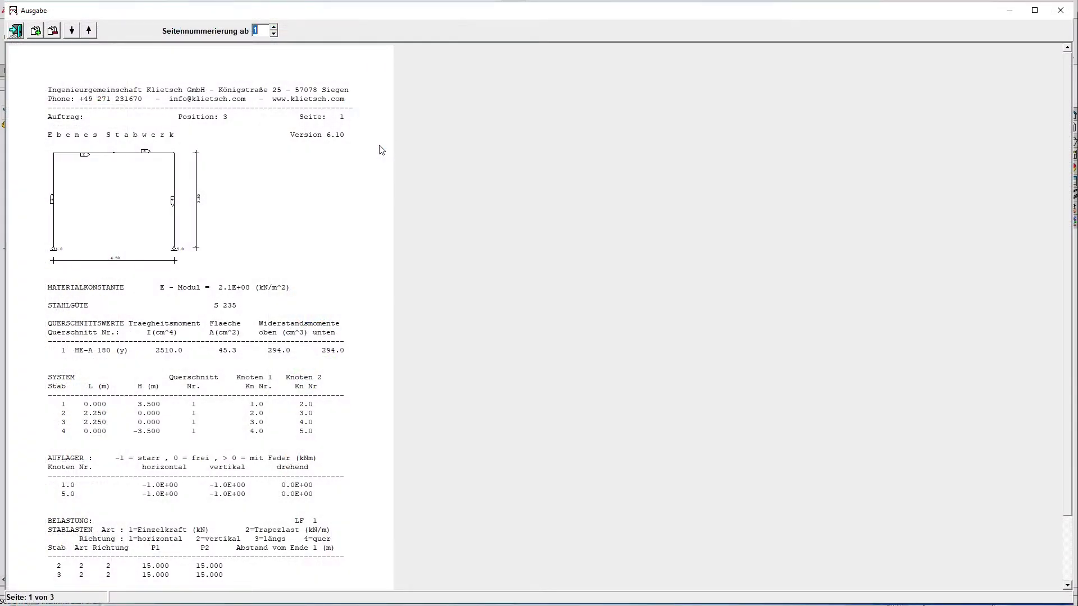
Review the report's internal forces, stresses, span moments and node displacements, and close the report.
key(Page_Down)
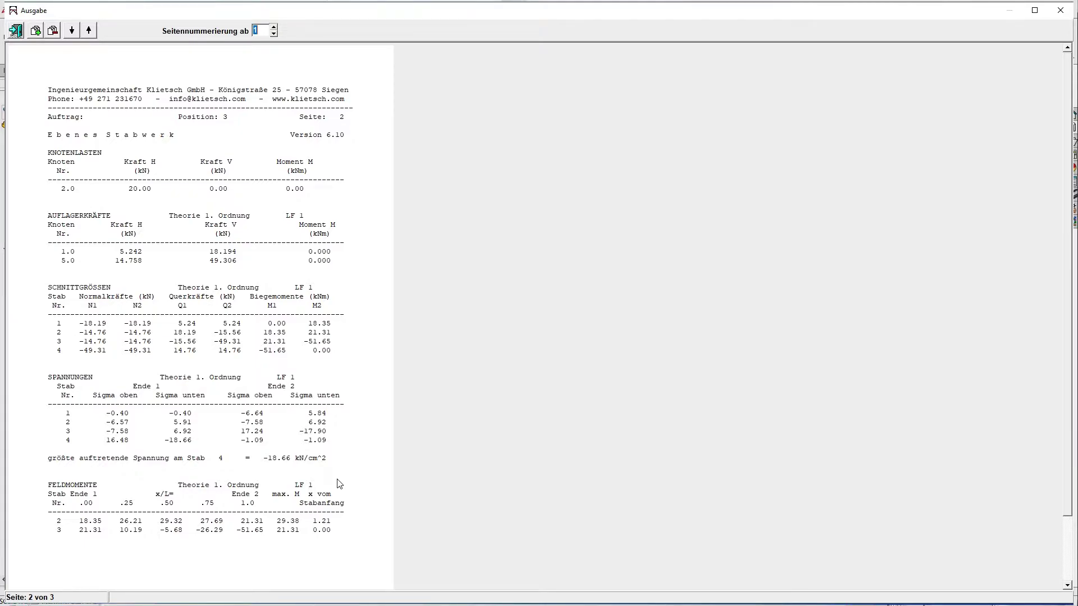
scroll(340, 484, down, 1)
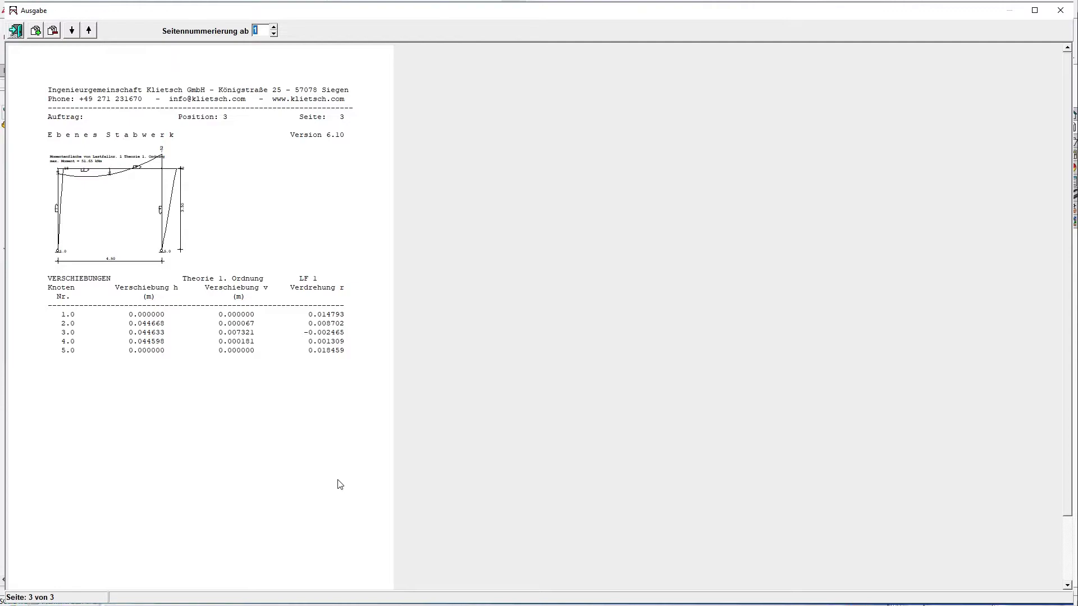
click(16, 31)
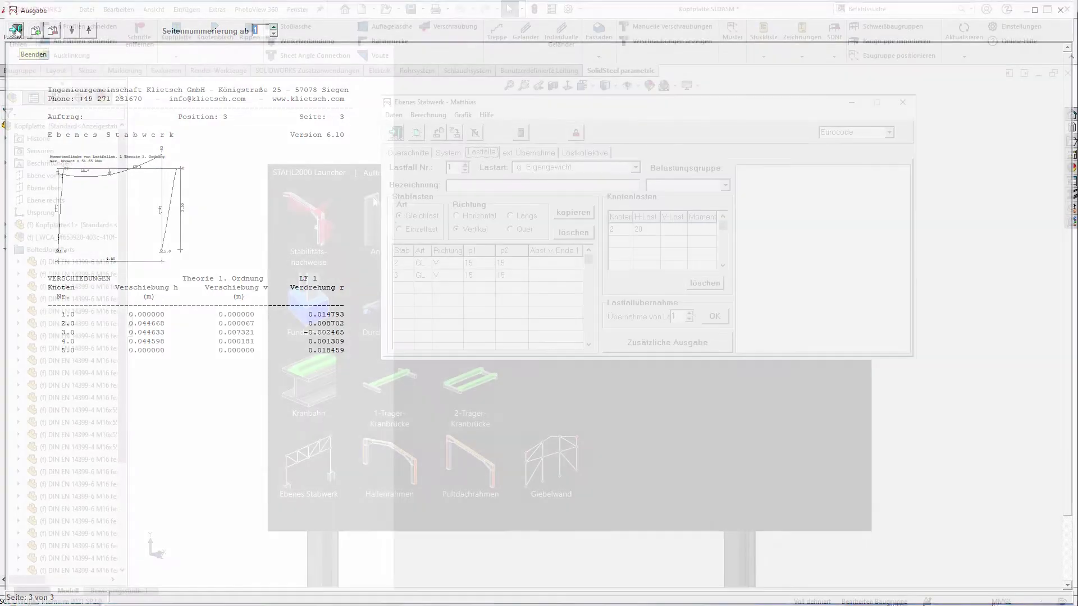
Change the cross-section of profile 1 to HE-A 240 in y direction.
click(405, 152)
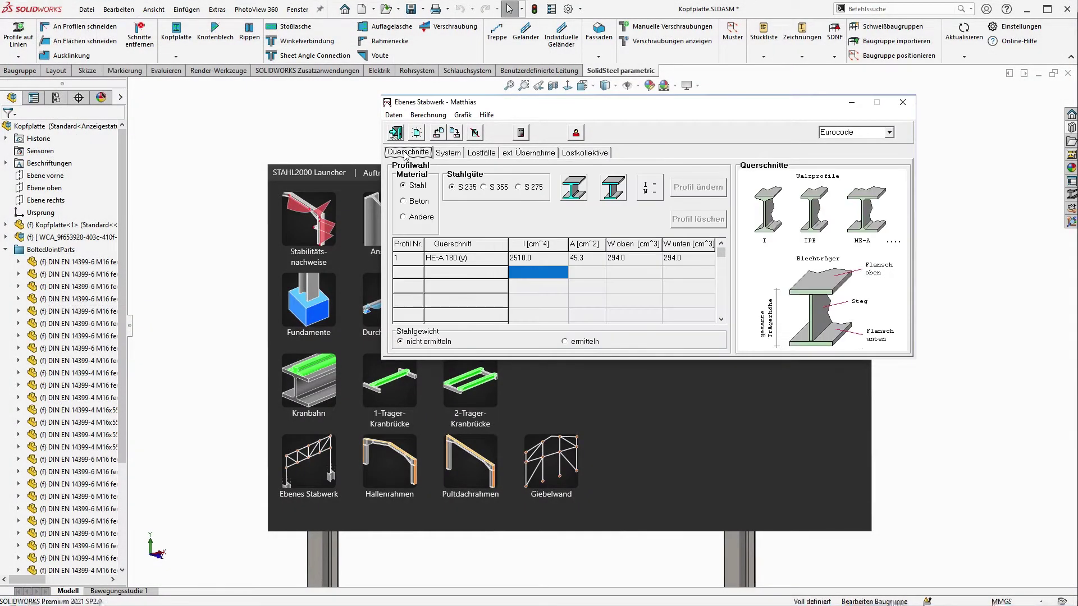
click(538, 258)
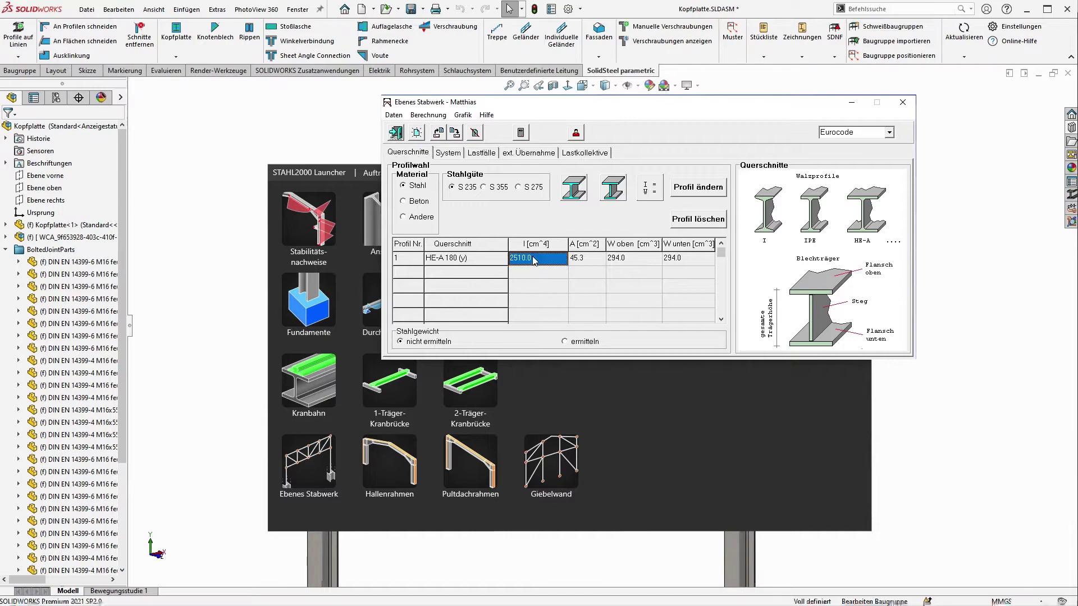
click(699, 189)
click(660, 252)
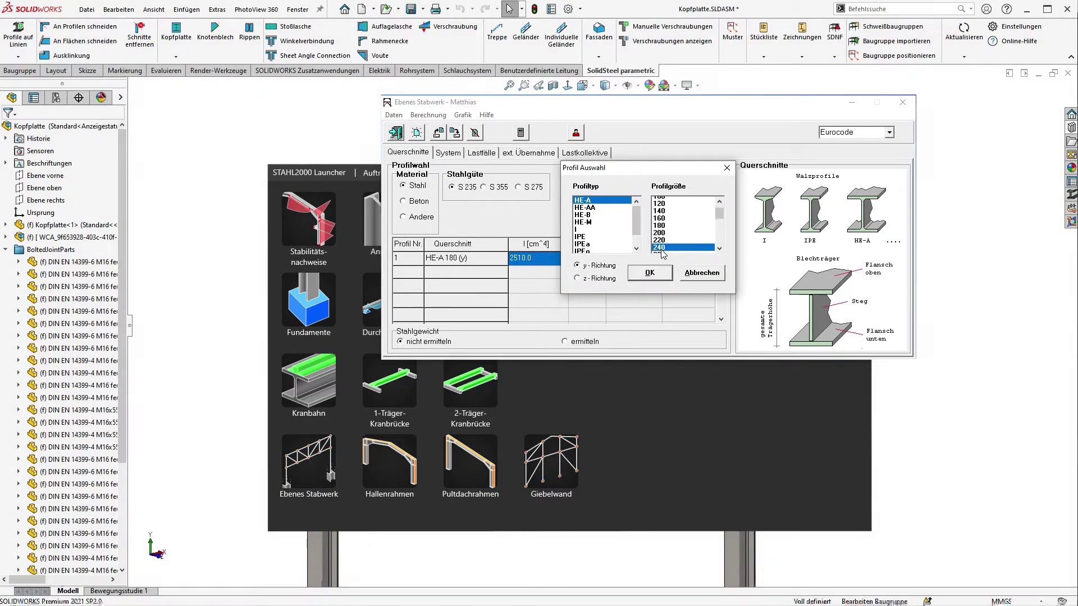
click(650, 273)
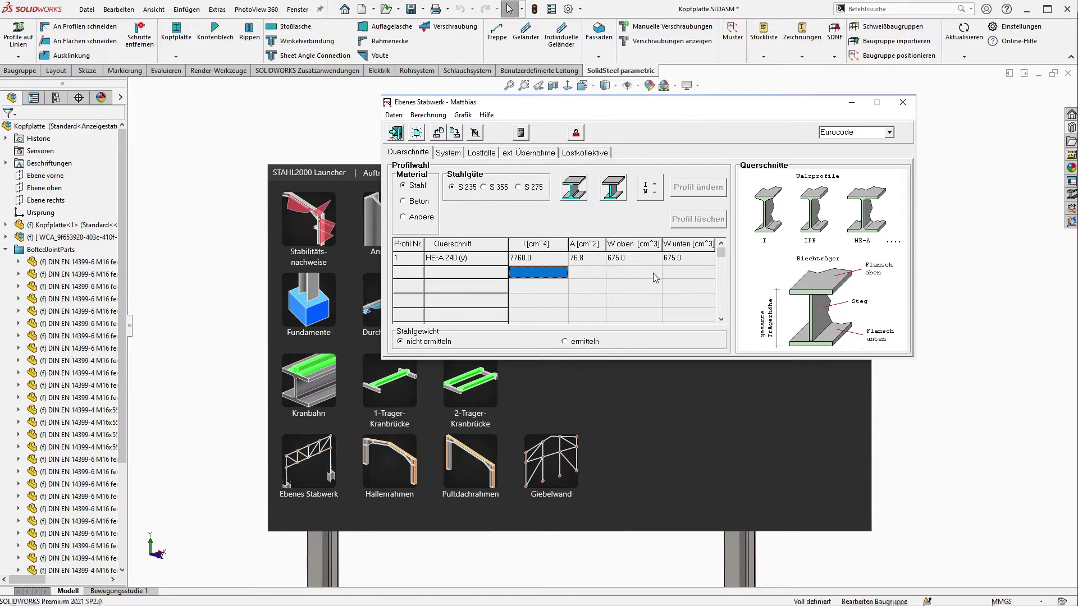
Recalculate the frame with the HE-A 240 section and review the stresses, moments and displacements in the report.
click(520, 133)
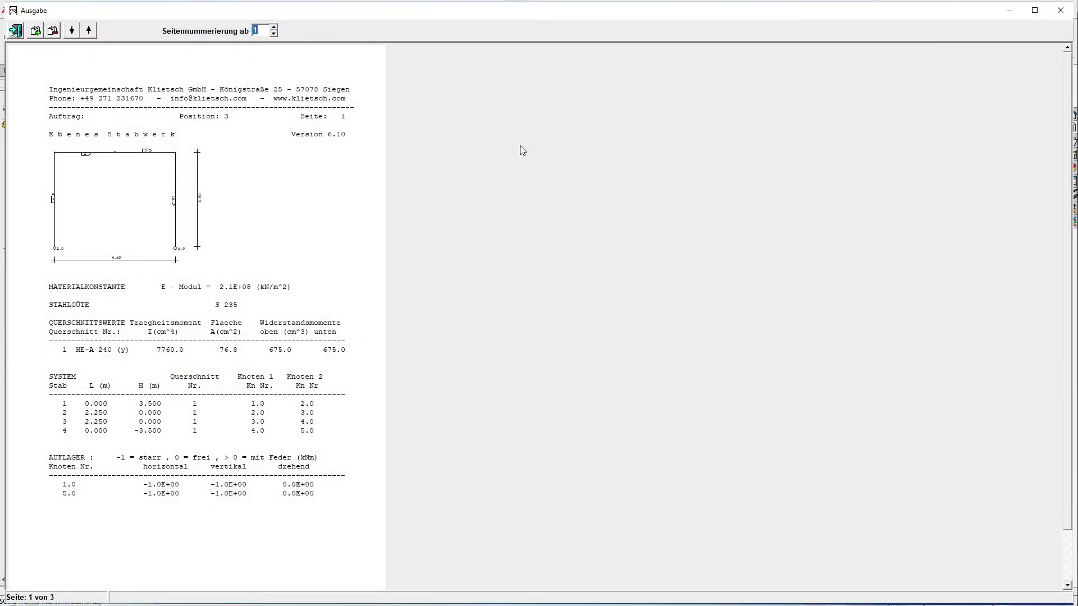
scroll(373, 153, down, 1)
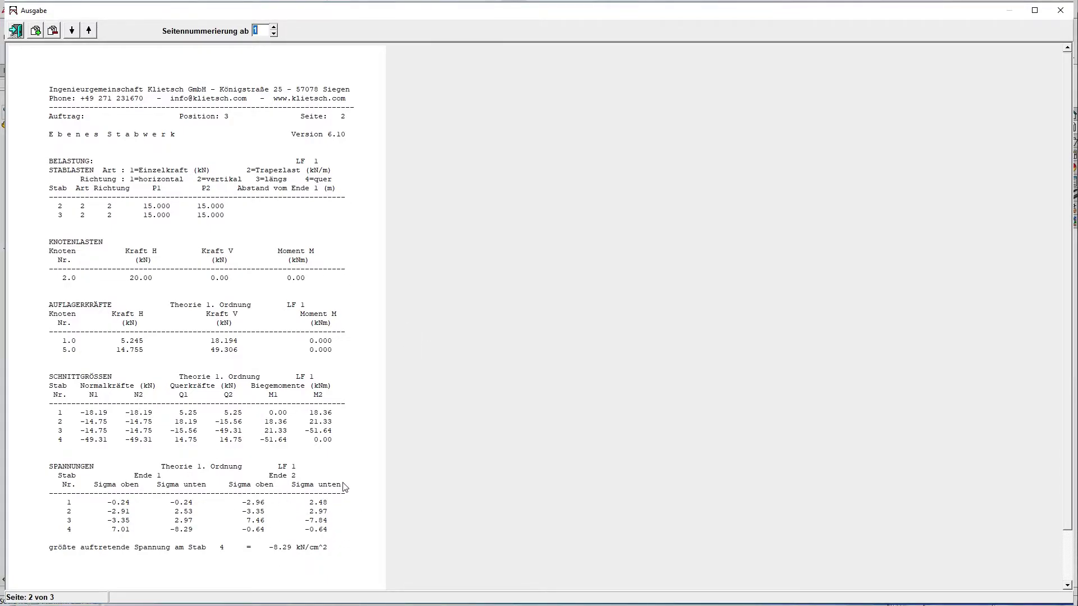
scroll(345, 487, down, 1)
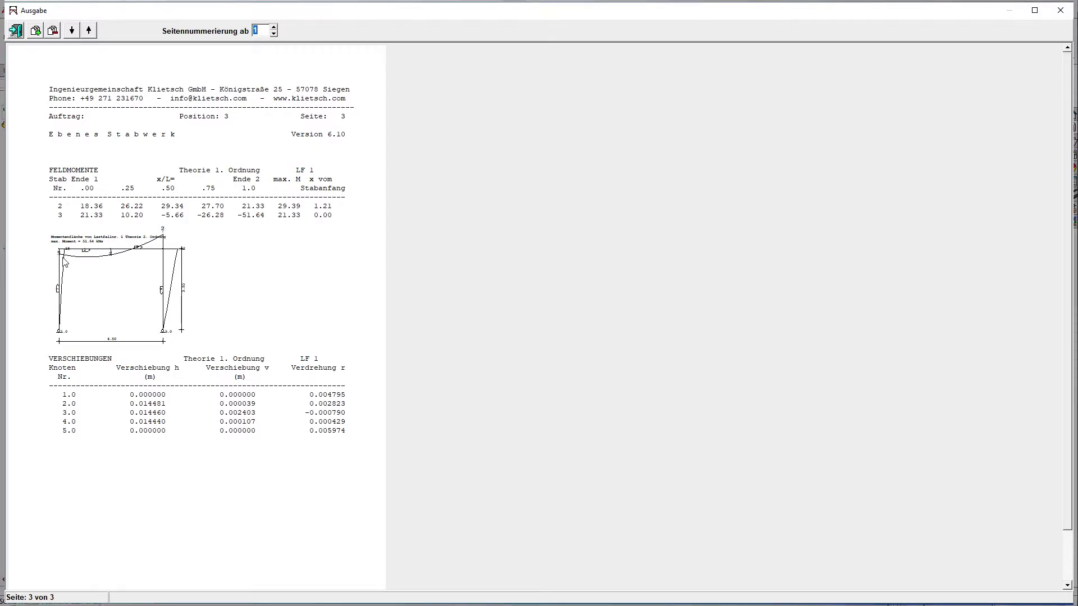
Close the calculation report and quit the Ebenes Stabwerk module.
click(17, 31)
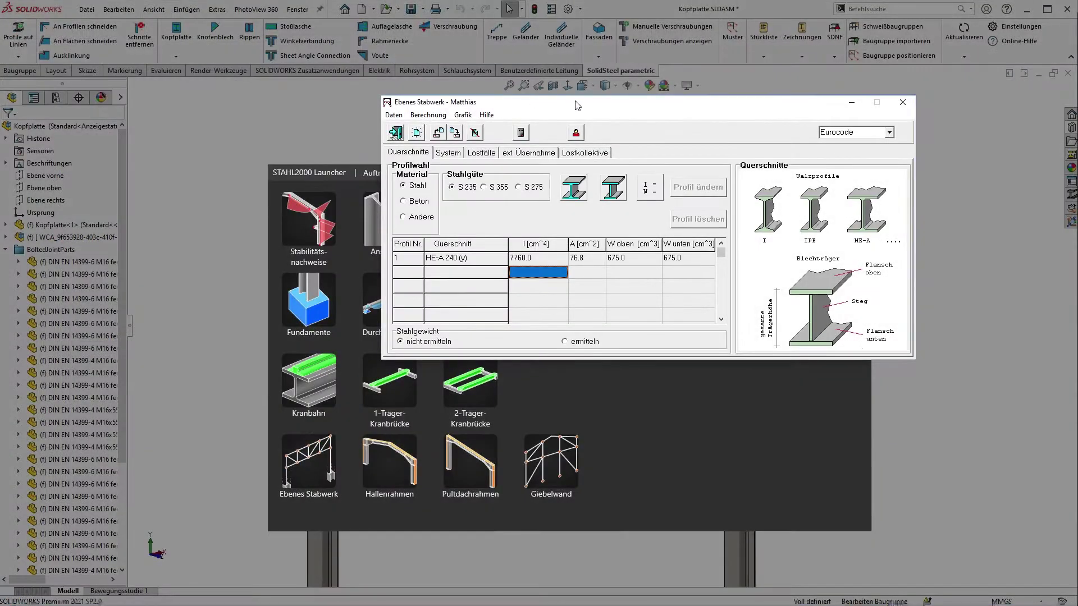
click(902, 101)
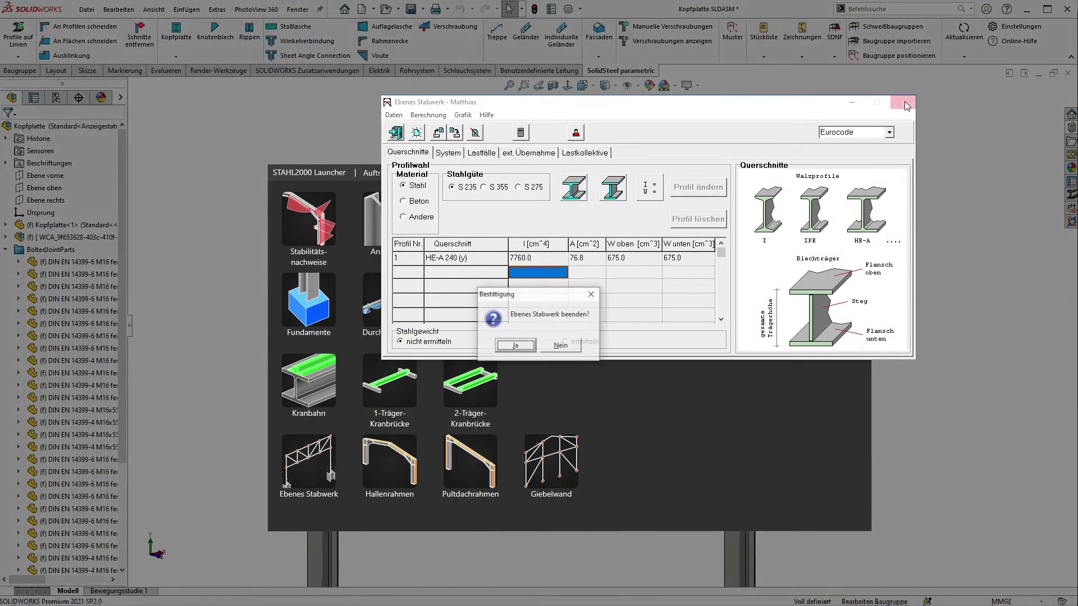
click(523, 344)
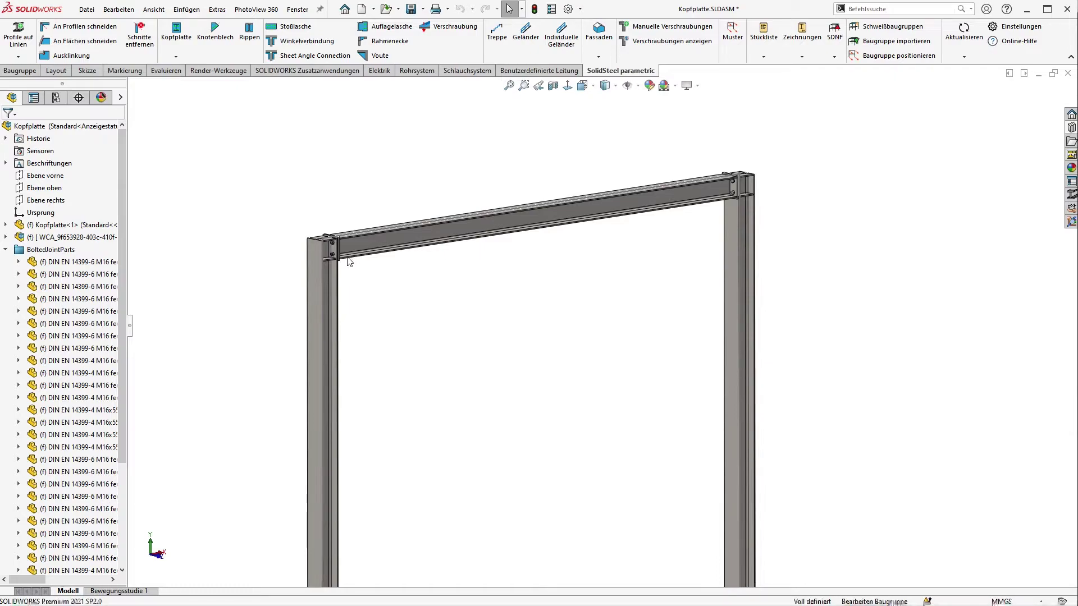
In SOLIDWORKS, modify both columns of the portal frame to the HEA 240 profile with Profile auf Linien.
click(32, 44)
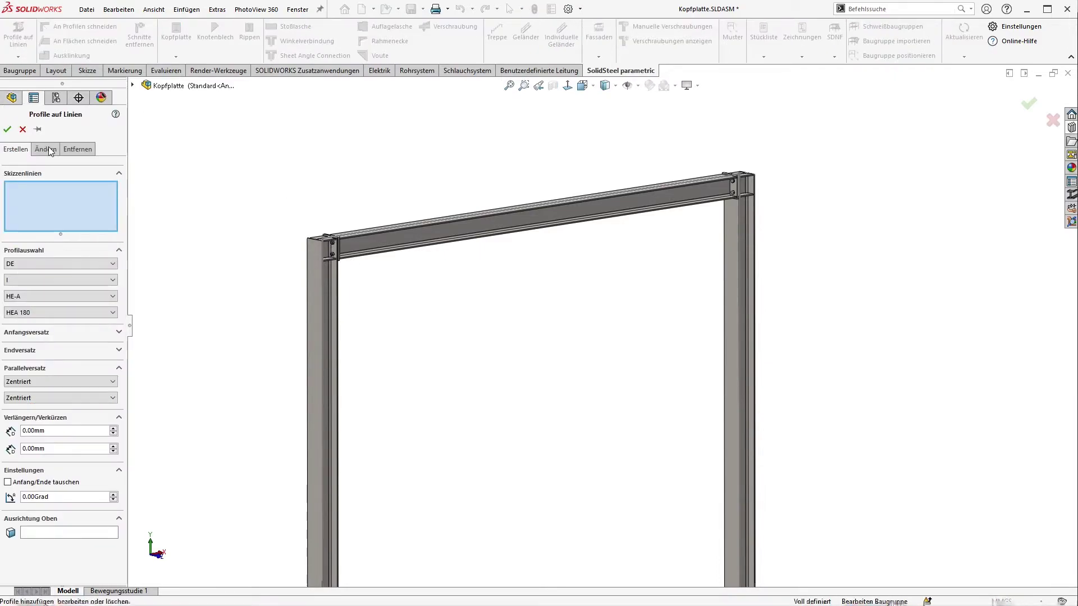
click(46, 149)
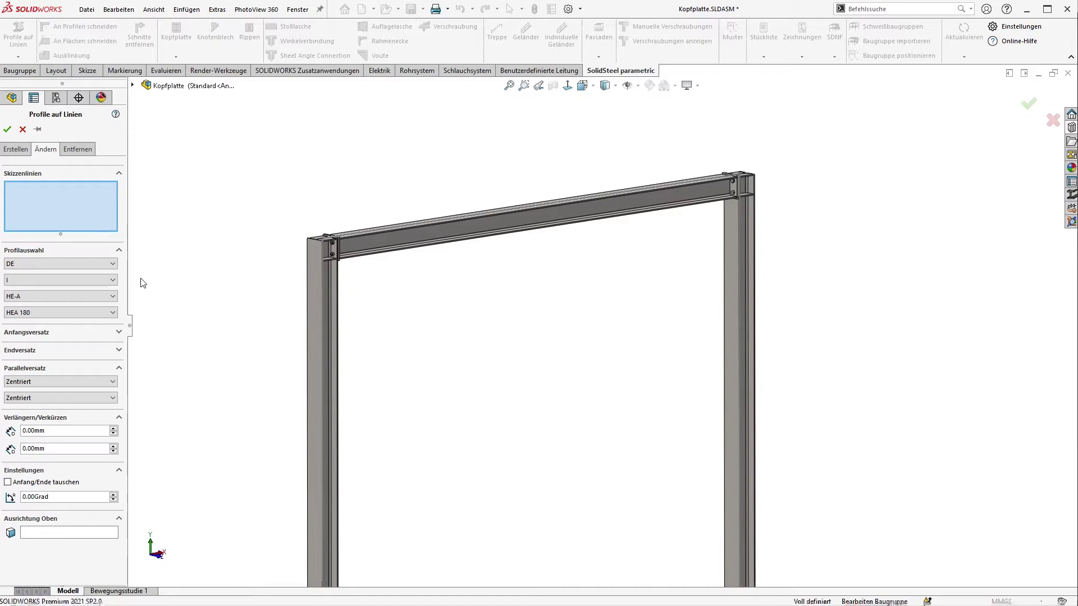
click(320, 320)
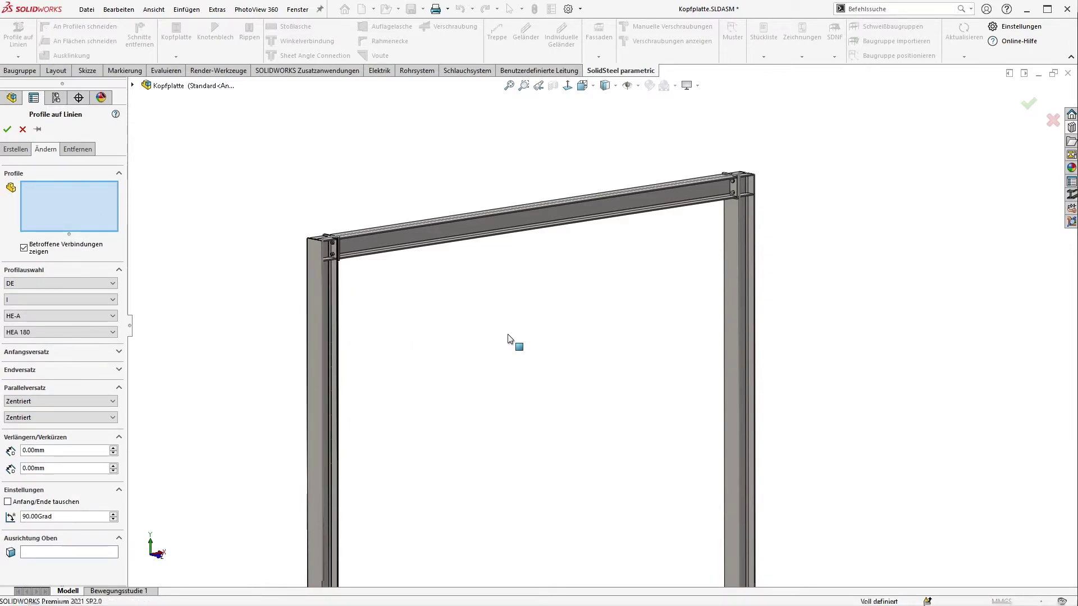
click(732, 241)
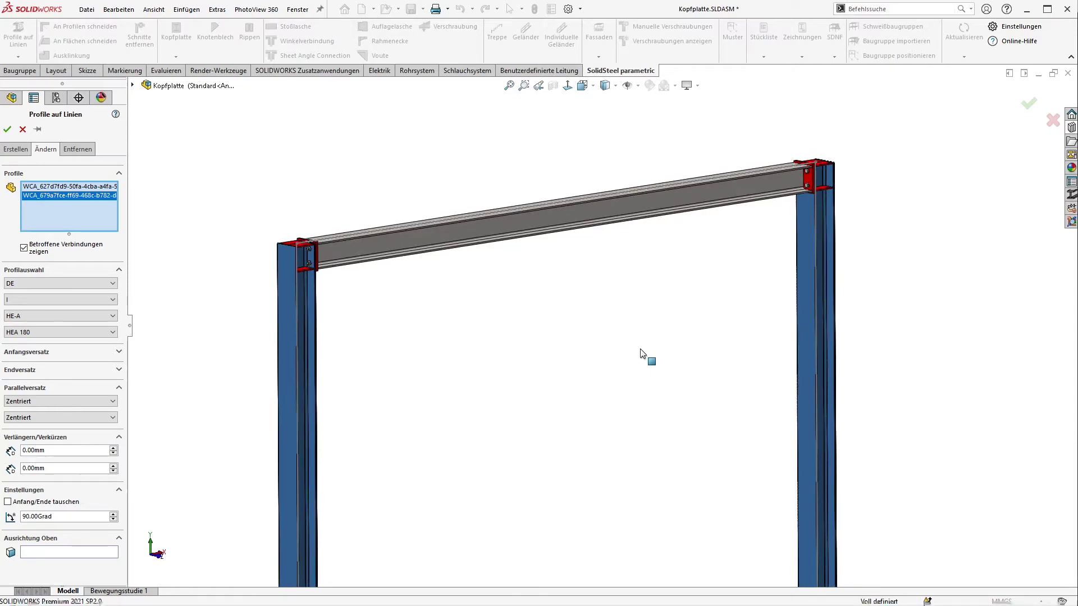
click(57, 332)
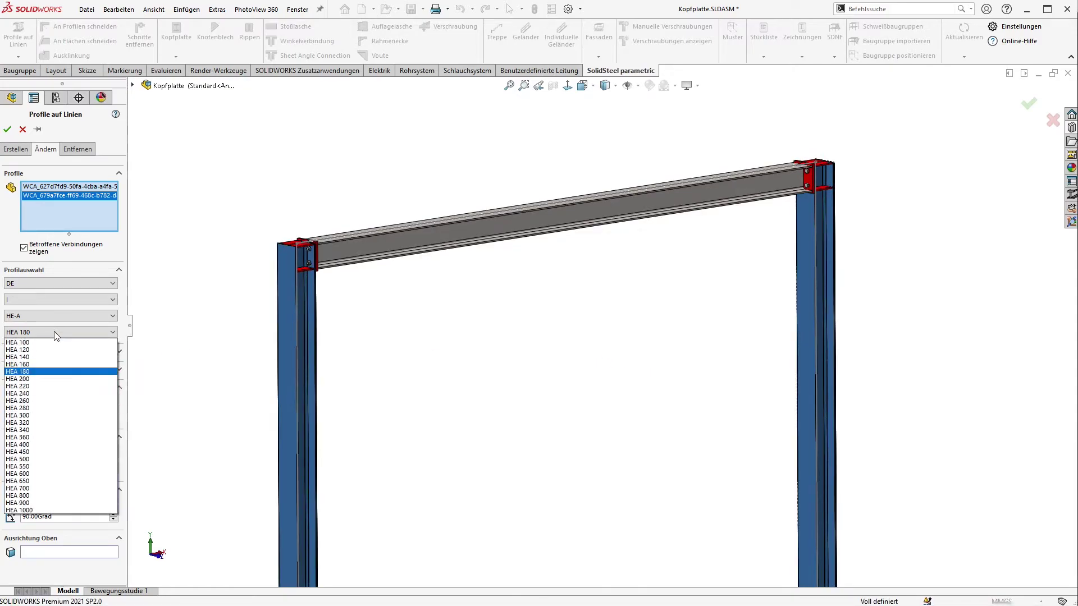
click(18, 393)
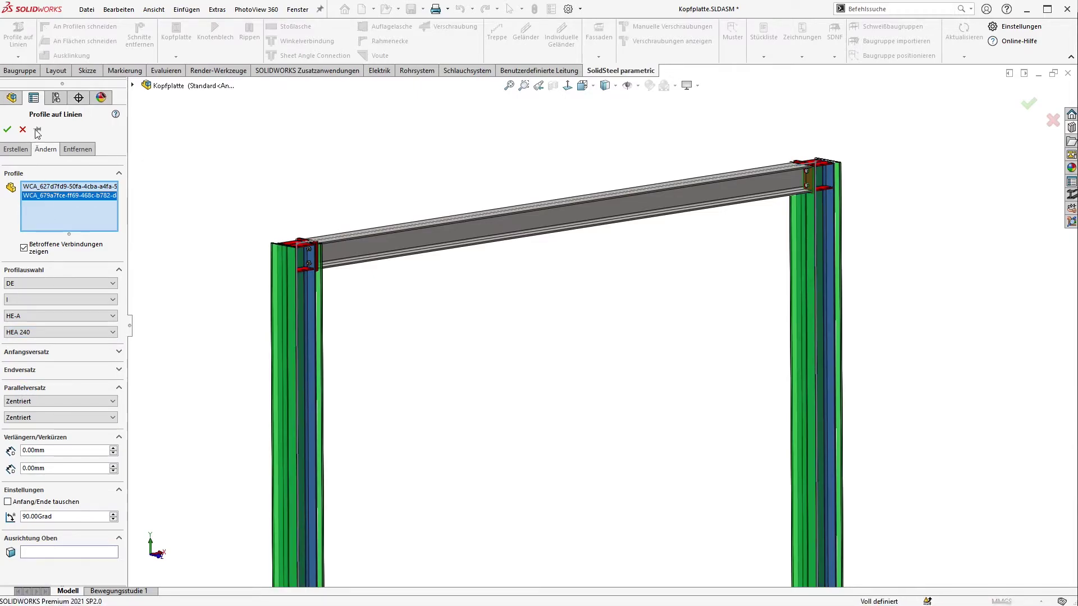
click(7, 130)
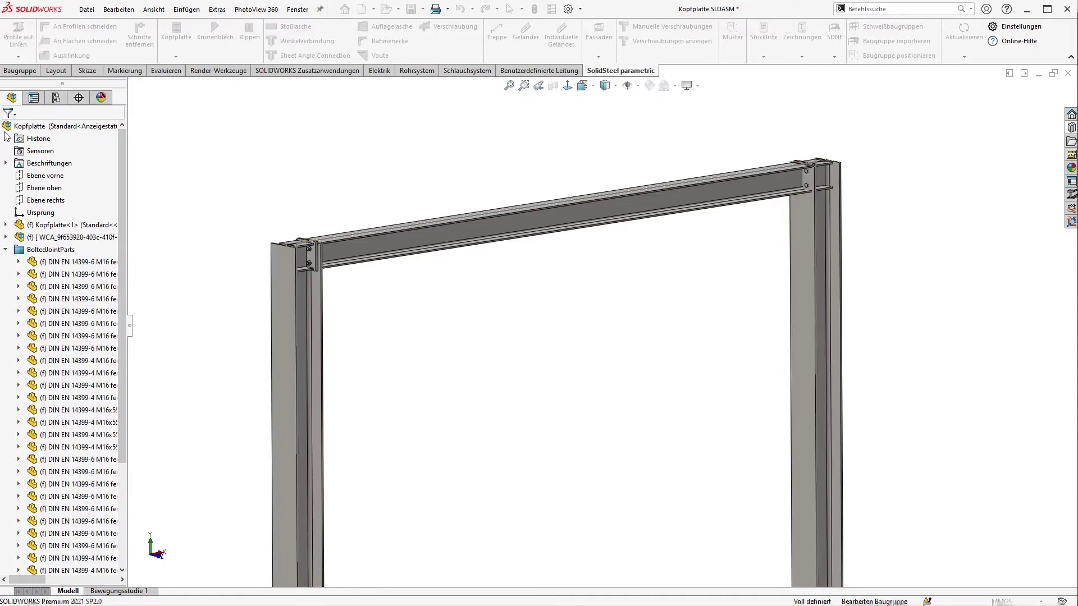
Modify the horizontal beam of the portal frame to the HEA 240 profile with Profile auf Linien.
click(18, 34)
click(393, 230)
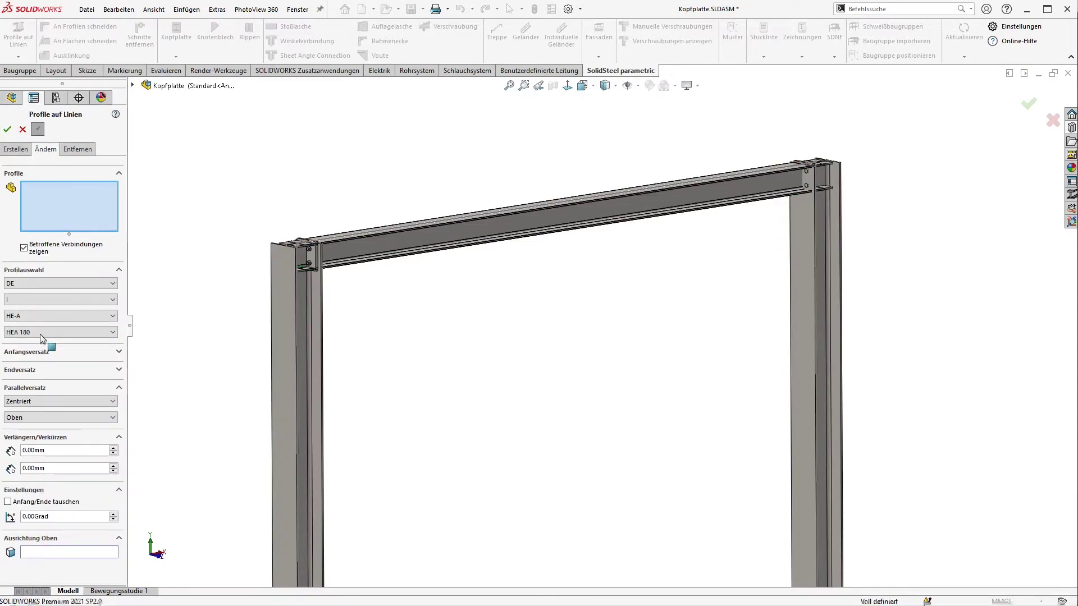
click(39, 335)
click(25, 396)
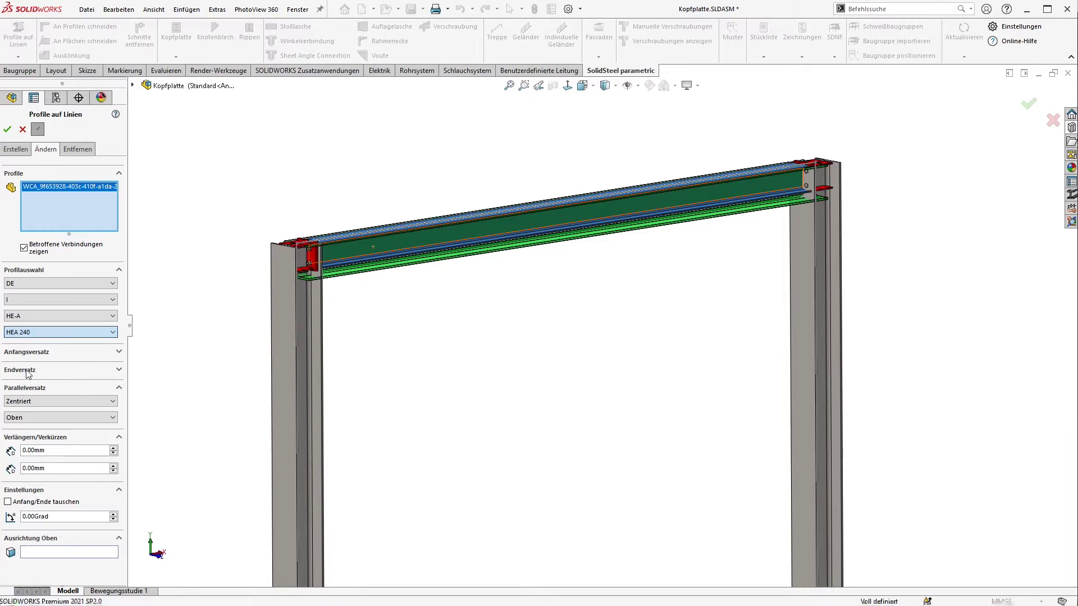
click(8, 130)
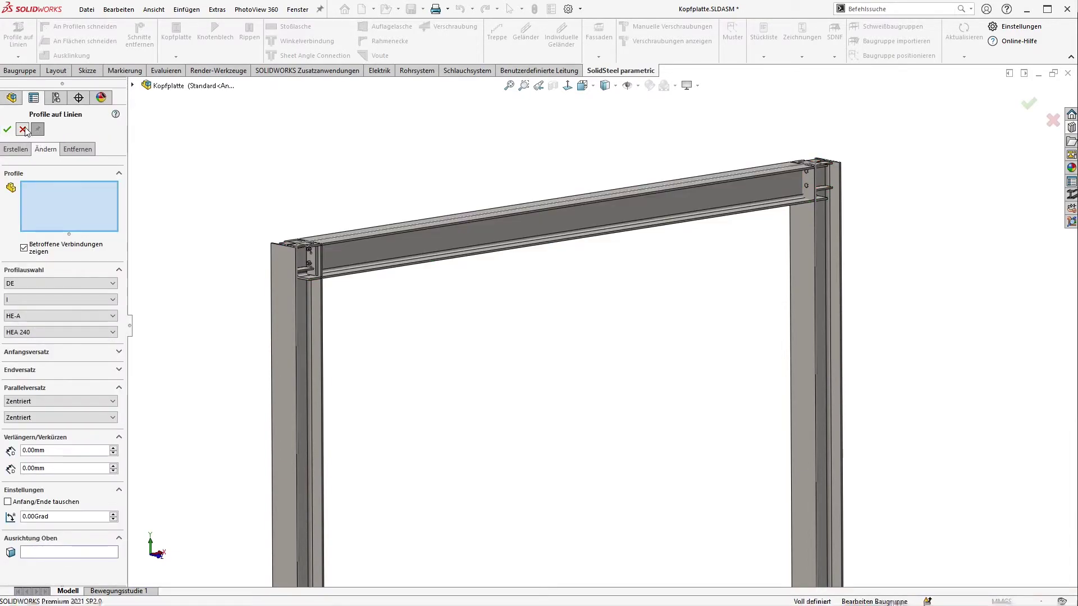
click(21, 131)
Recalculate all profiles and connections of the frame and inspect the updated bolted corner joint.
scroll(198, 171, down, 9)
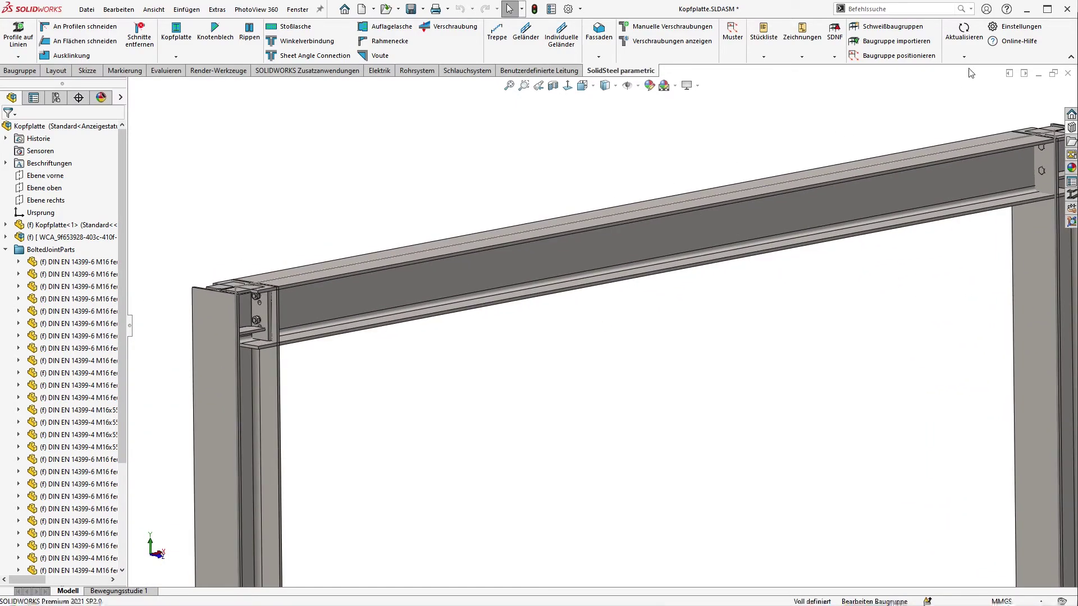
click(973, 39)
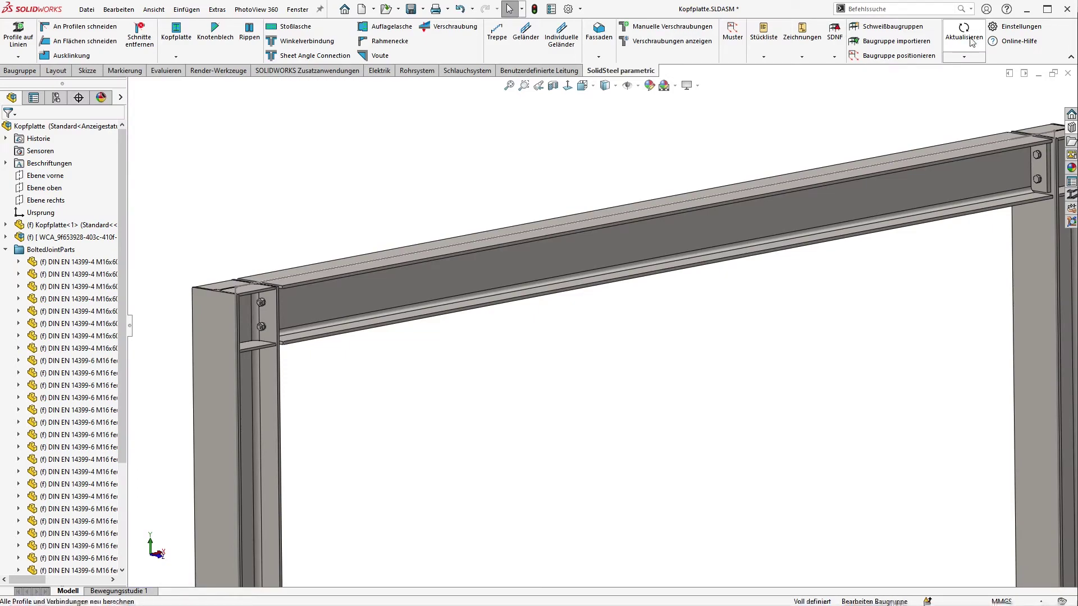
middle_drag(601, 324, 748, 328)
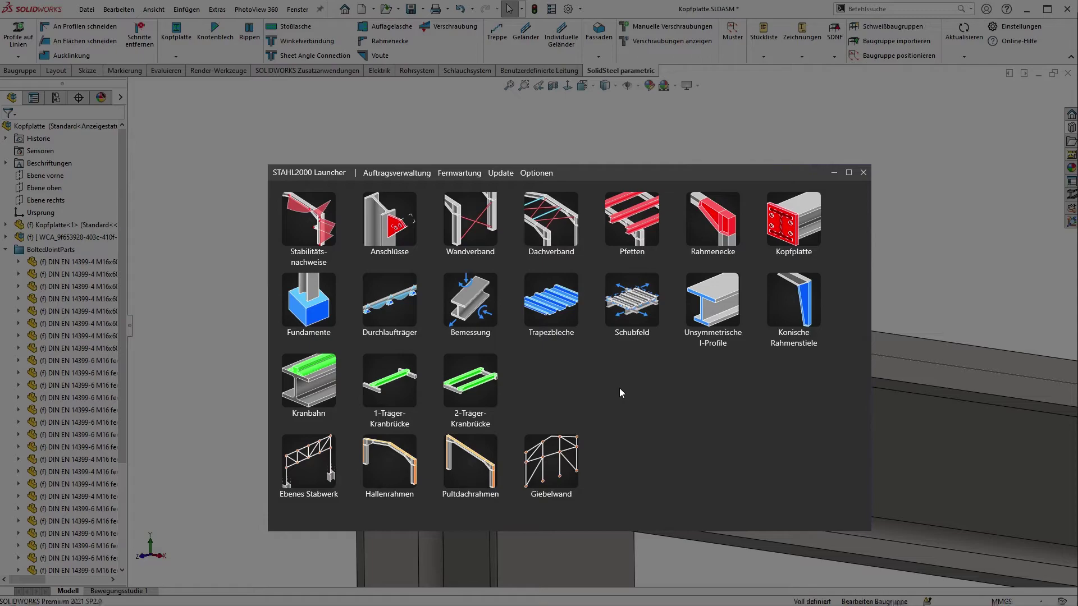
In the STAHL2000 Kopfplatte module, enter moment My 77,48 kNm, shear force Qy 73,97 kN and normal force 22,14 kN.
click(792, 219)
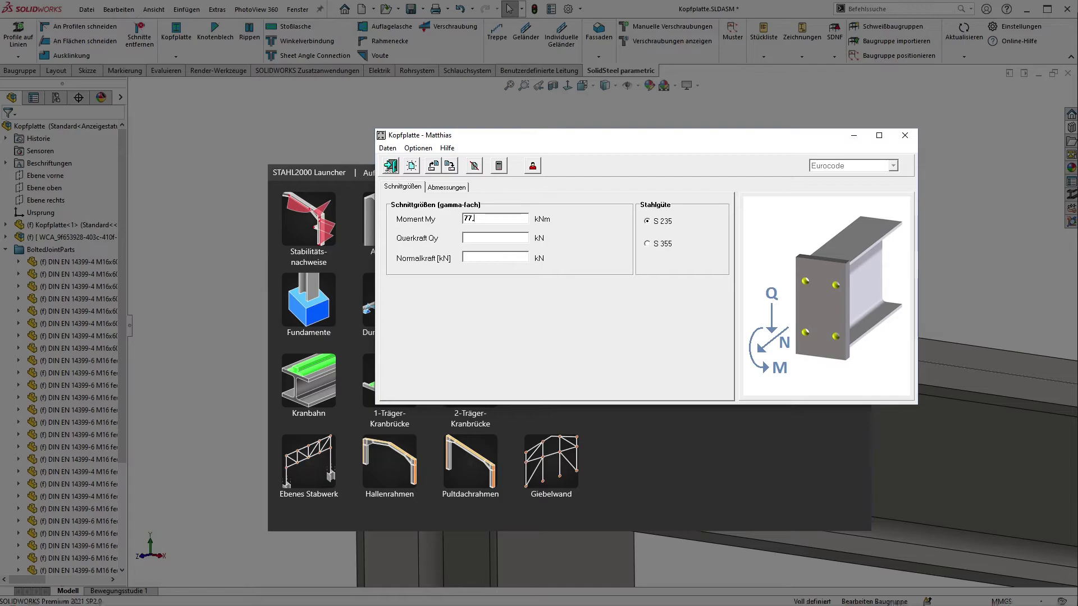
text(8)
click(499, 238)
text(73,9722,14)
Choose end plate type IH1 and load the standard plate IH1A 240x24 for the HE-A 240 profile.
click(447, 187)
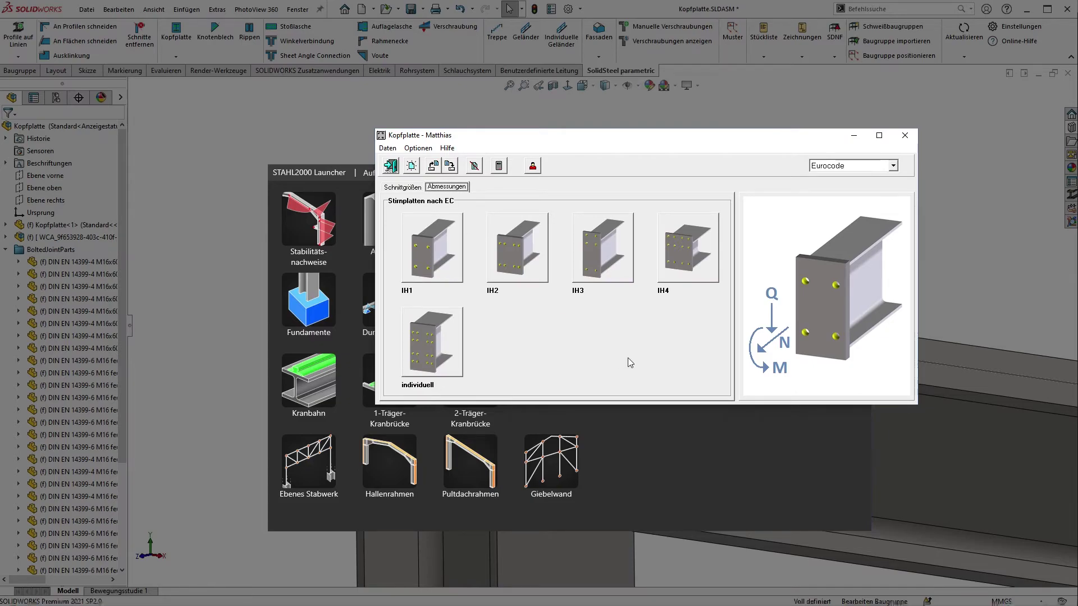
click(433, 252)
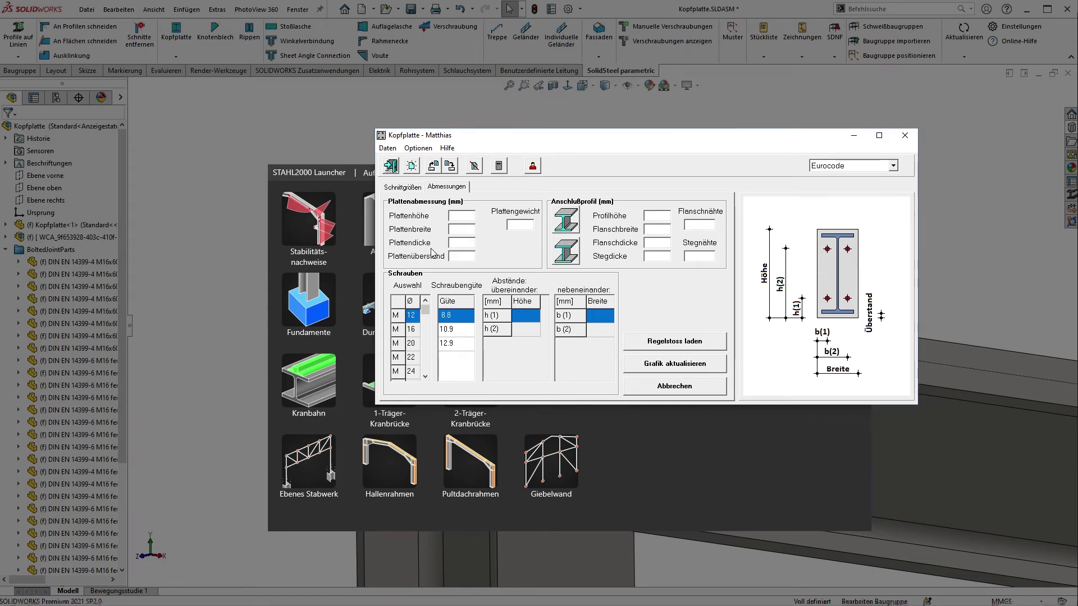
click(693, 341)
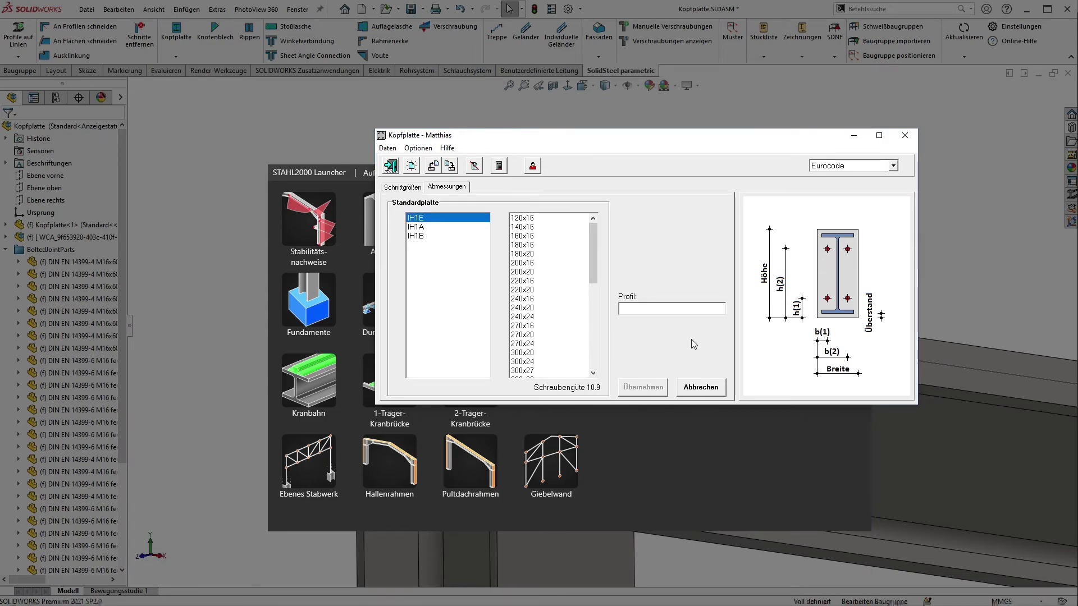
click(422, 227)
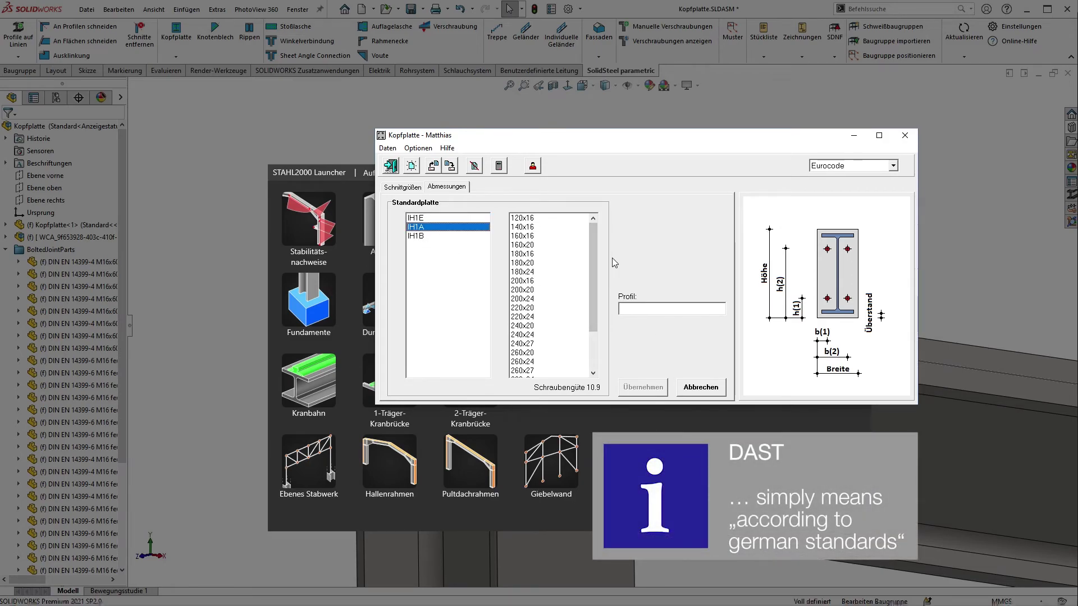
click(532, 336)
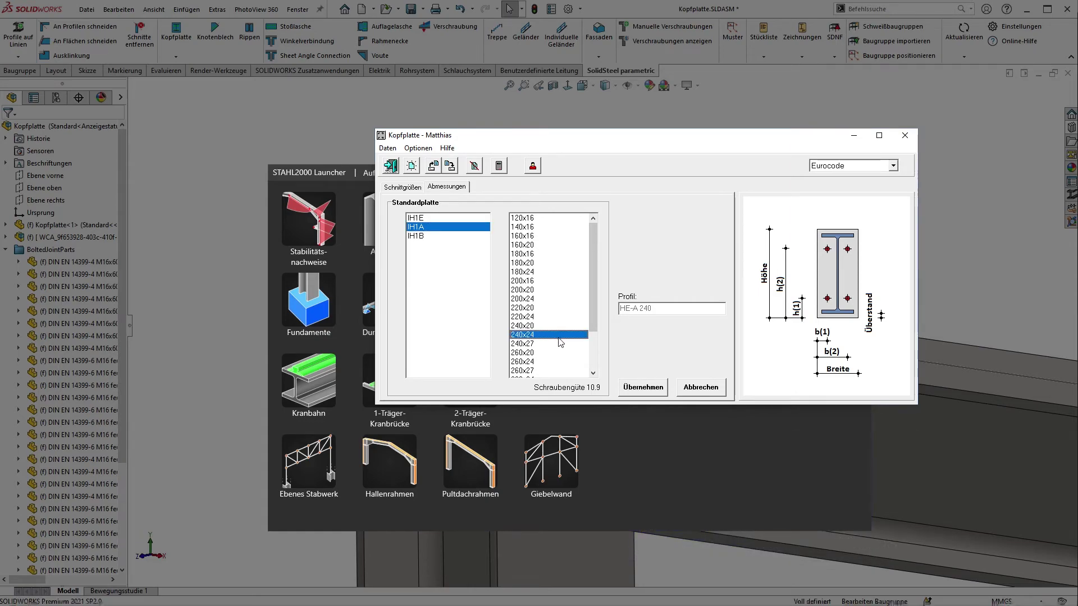
click(652, 390)
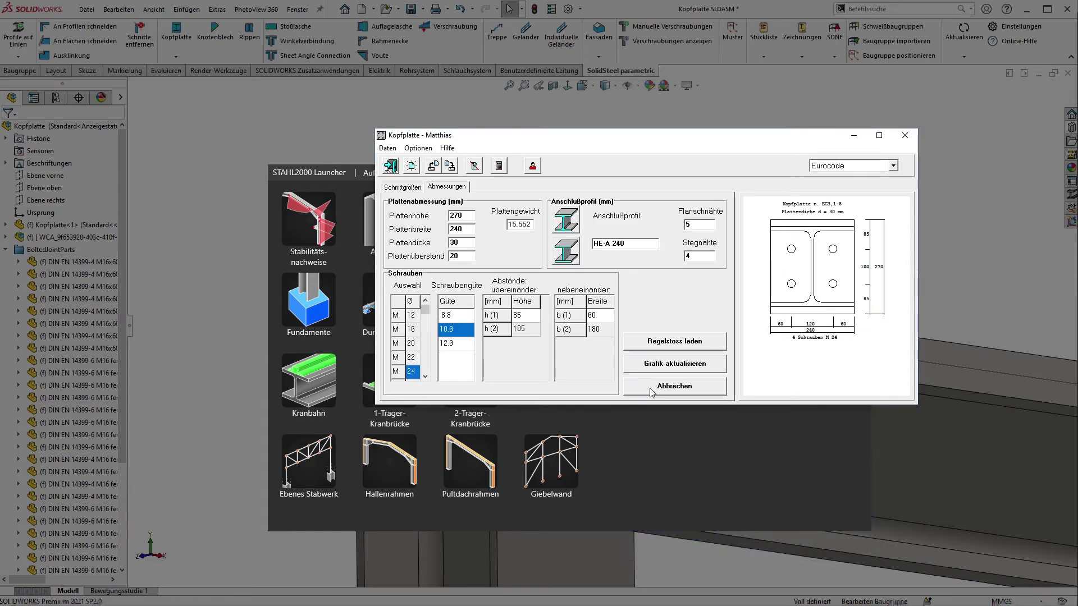
Calculate the end plate connection under position 3 of the Standardauftrag.
click(499, 166)
click(674, 246)
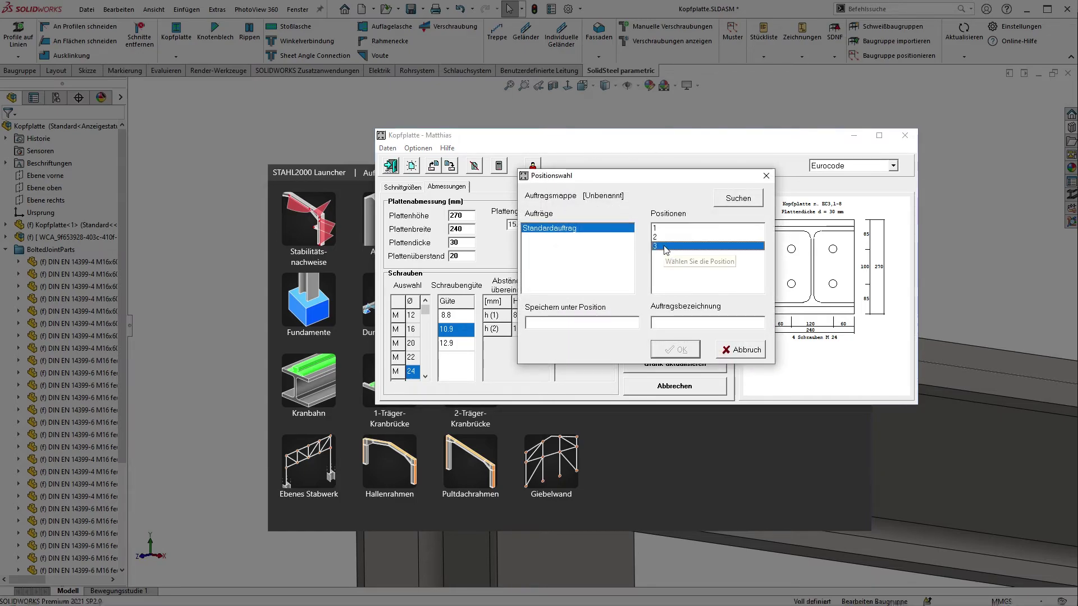
click(680, 351)
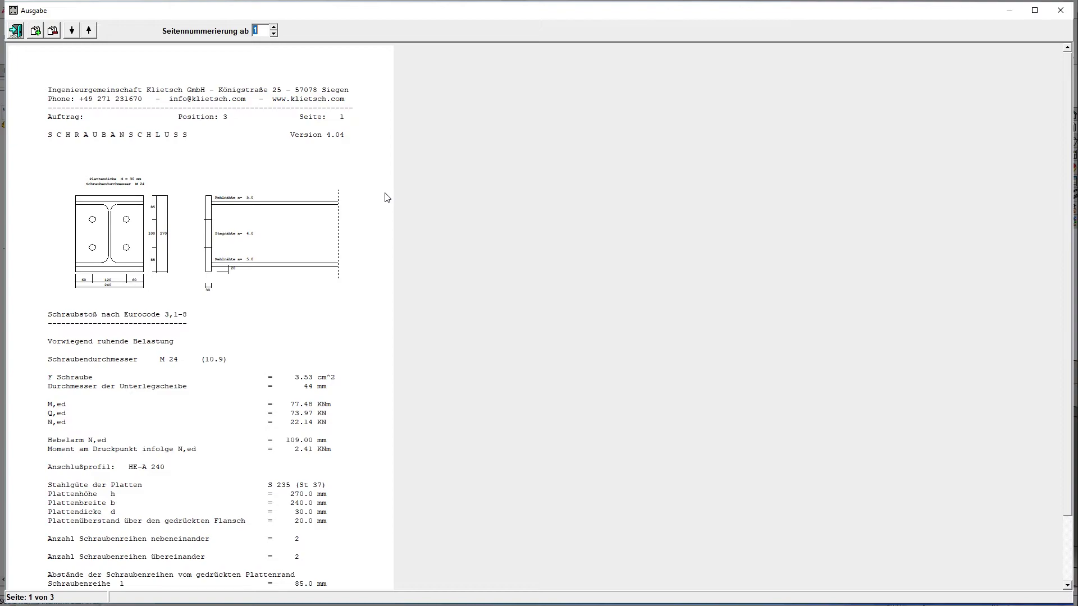
Review the connection capacity, bolt utilisation and weld stresses in the report, and close the report and the Kopfplatte module.
key(Page_Down)
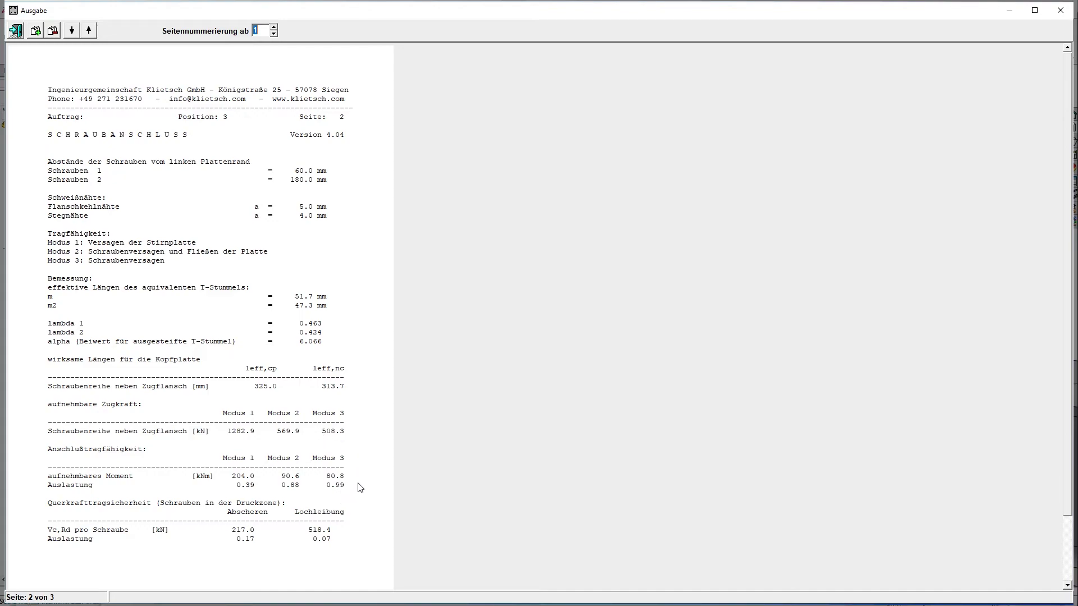
key(Page_Down)
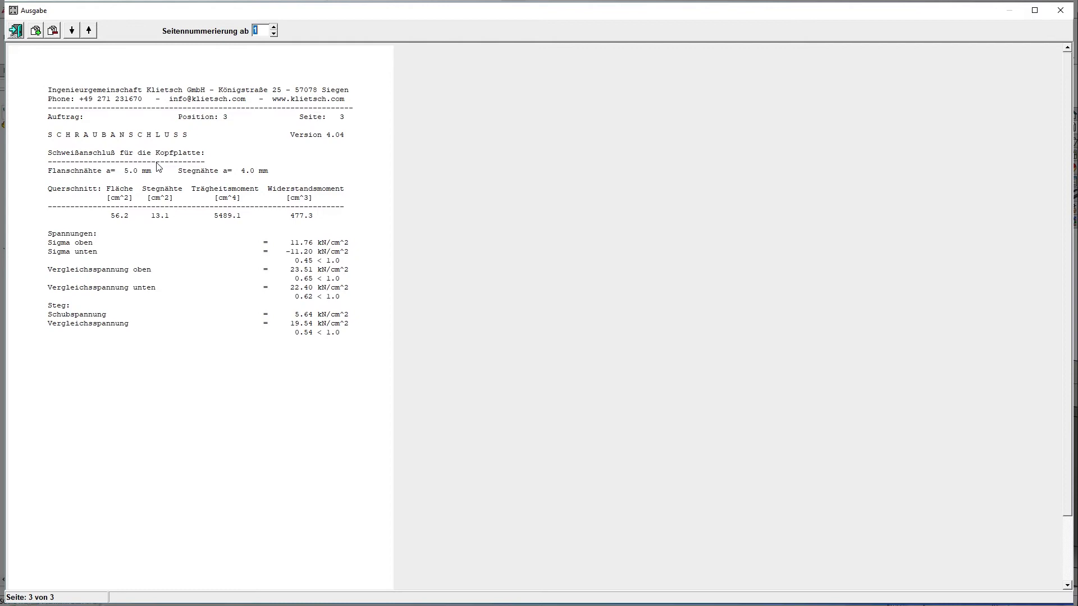
click(17, 31)
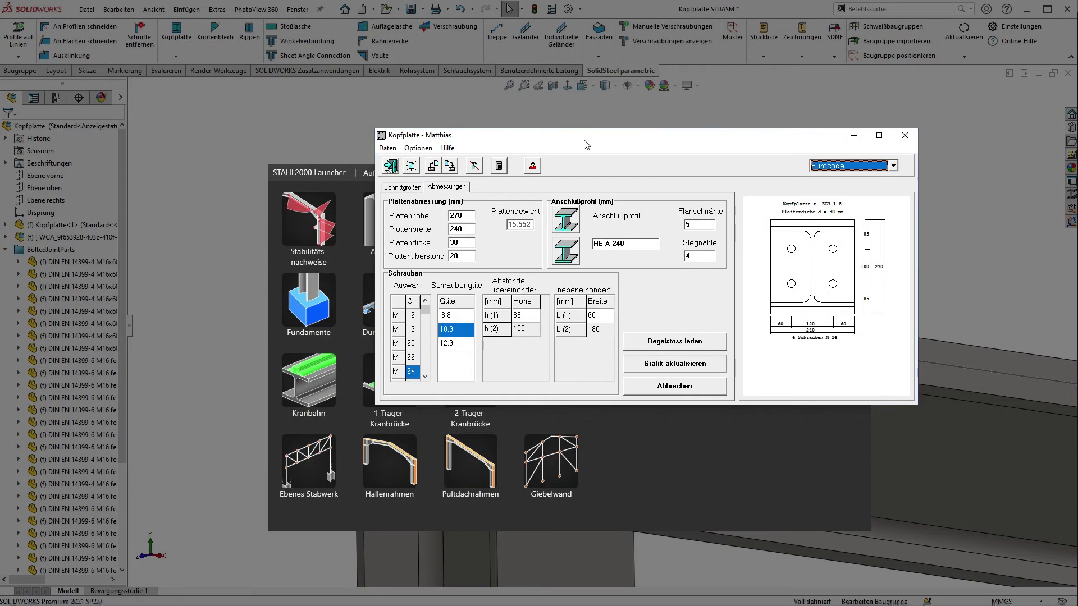
click(905, 136)
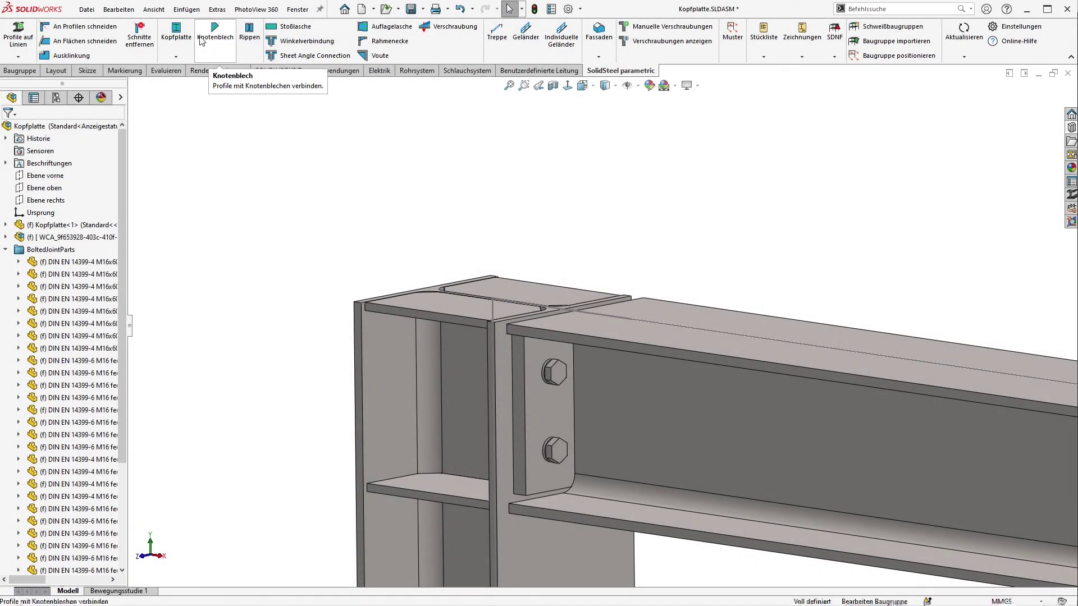
In SOLIDWORKS, edit the end plate at the beam-column corner and apply the preset IH1A 240x20.
click(177, 30)
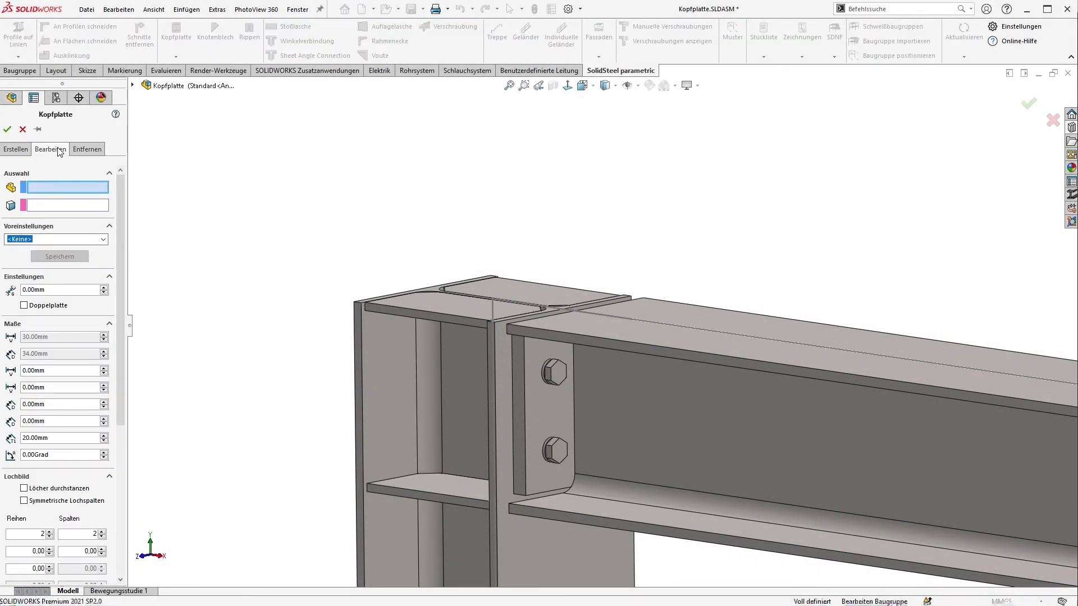
click(50, 149)
click(539, 400)
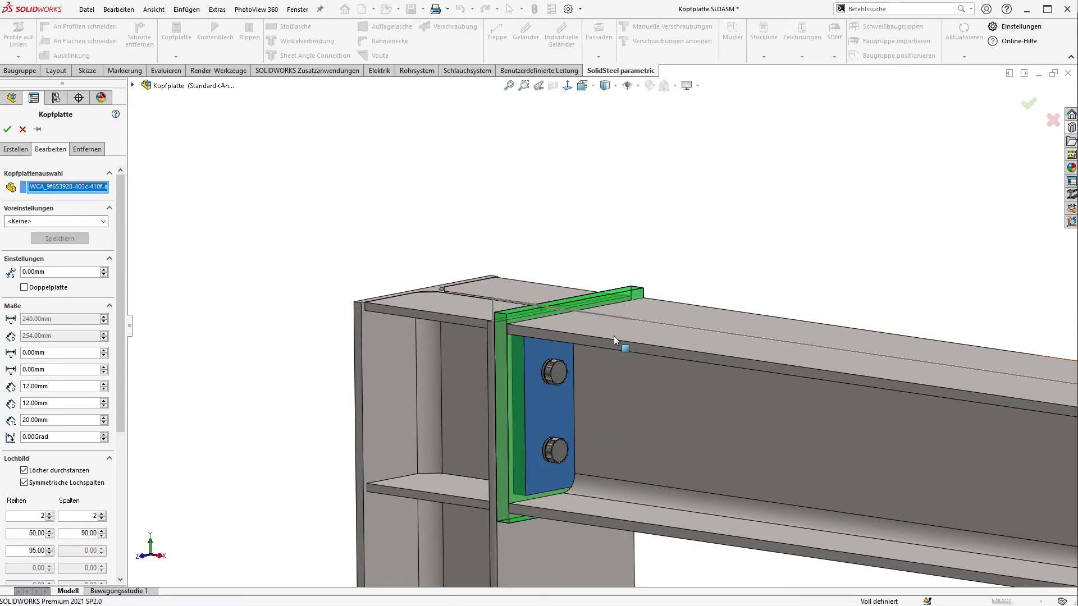
click(103, 221)
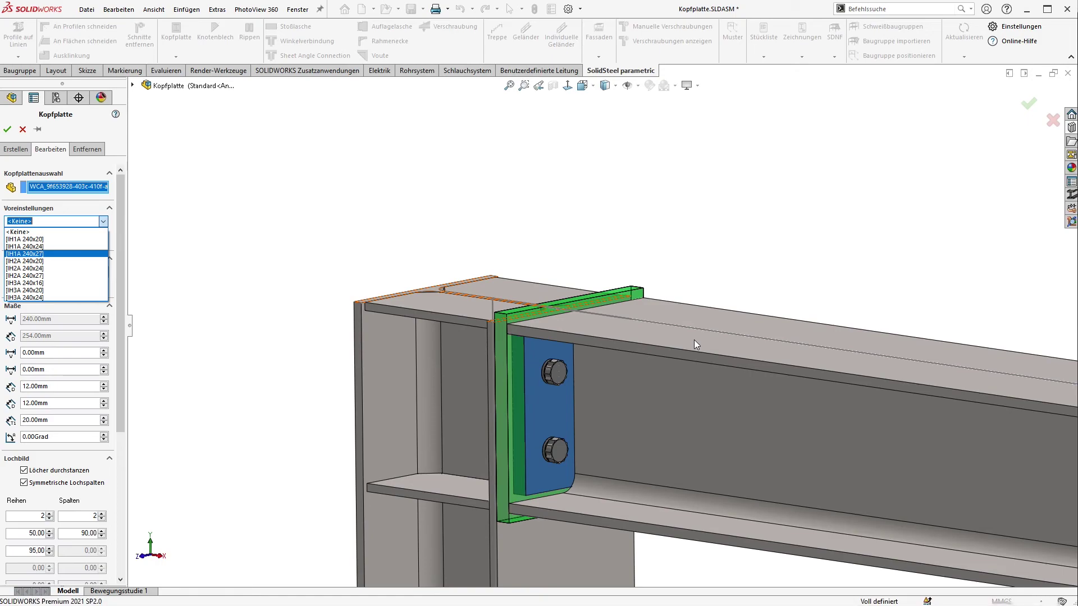
click(31, 240)
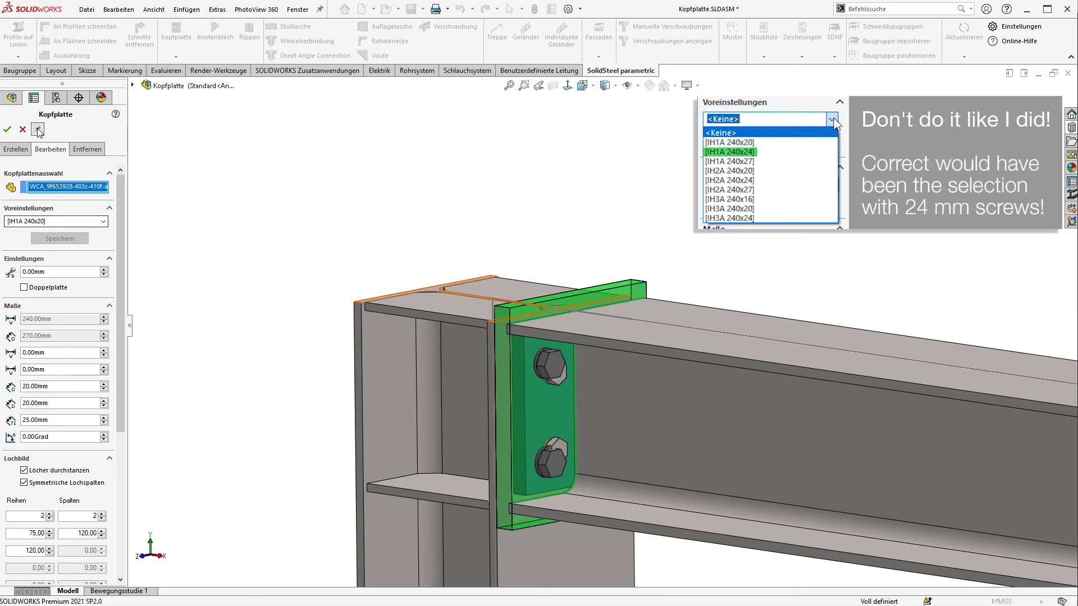
click(7, 131)
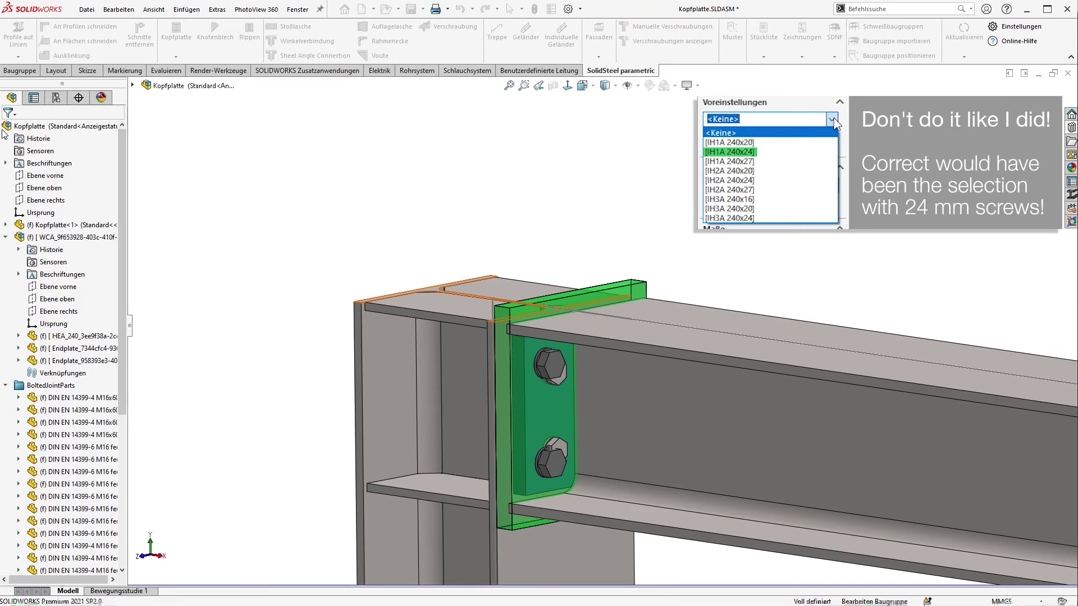